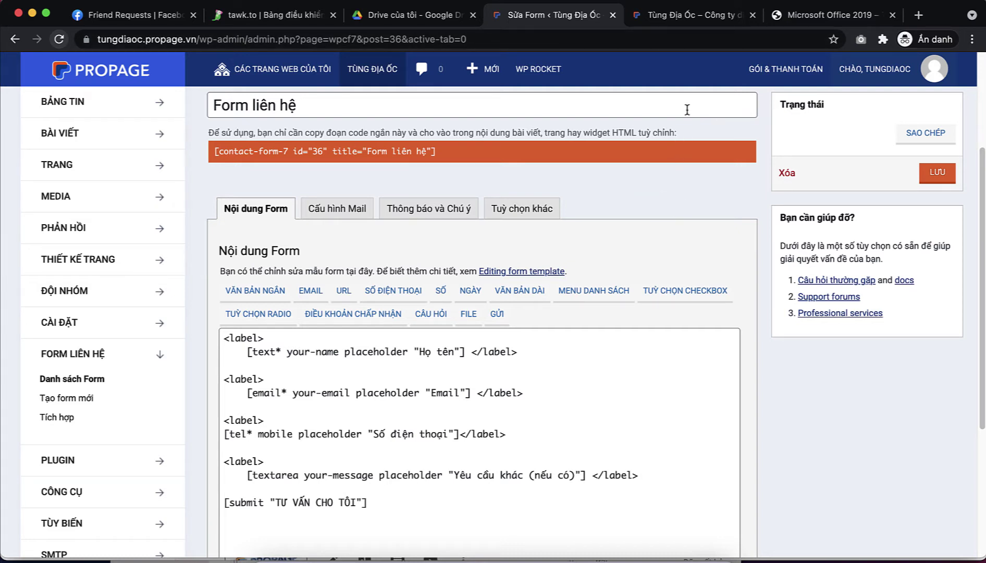
Switch to the live homepage and scroll up to the consultation form with the TƯ VẤN CHO TÔI button.
{"action": "left_click", "coordinate": [688, 14]}
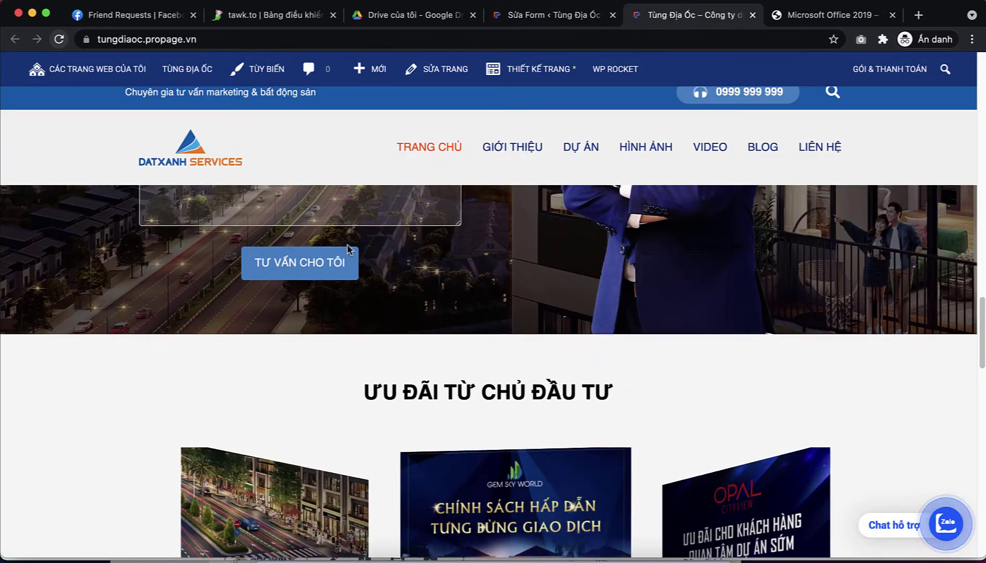
{"action": "scroll", "coordinate": [354, 241], "scroll_direction": "up", "scroll_amount": 3}
{"action": "scroll", "coordinate": [353, 241], "scroll_direction": "up", "scroll_amount": 5}
{"action": "scroll", "coordinate": [334, 229], "scroll_direction": "up", "scroll_amount": 1}
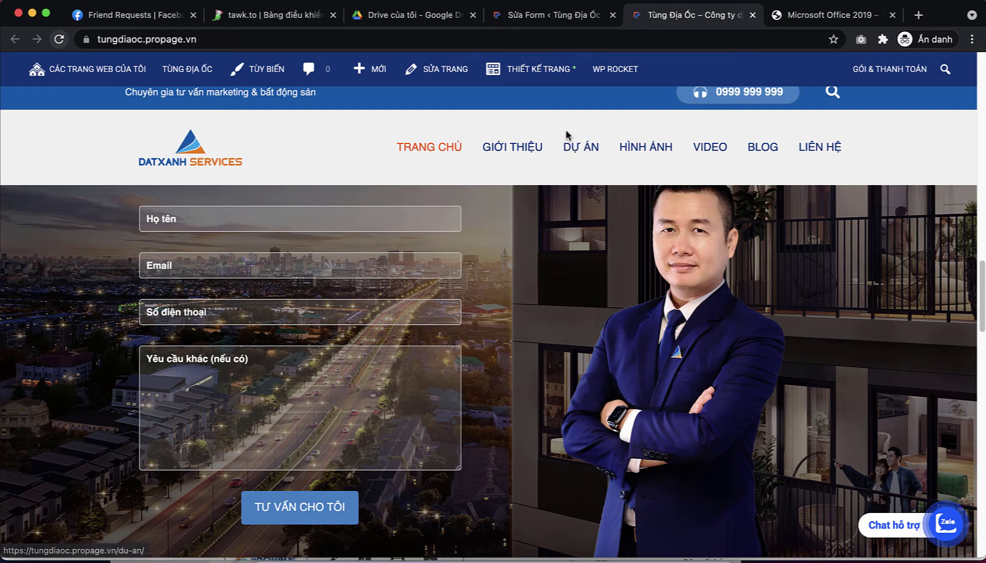
Activate the CF7 Google Sheet Connector plugin from the installed plugins list.
{"action": "left_click", "coordinate": [548, 25]}
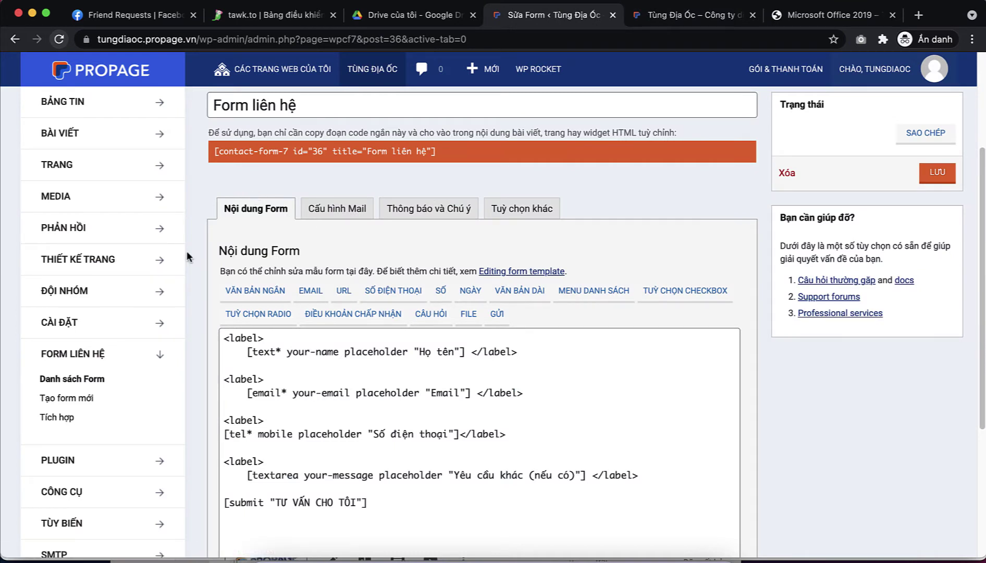
{"action": "scroll", "coordinate": [201, 261], "scroll_direction": "down", "scroll_amount": 3}
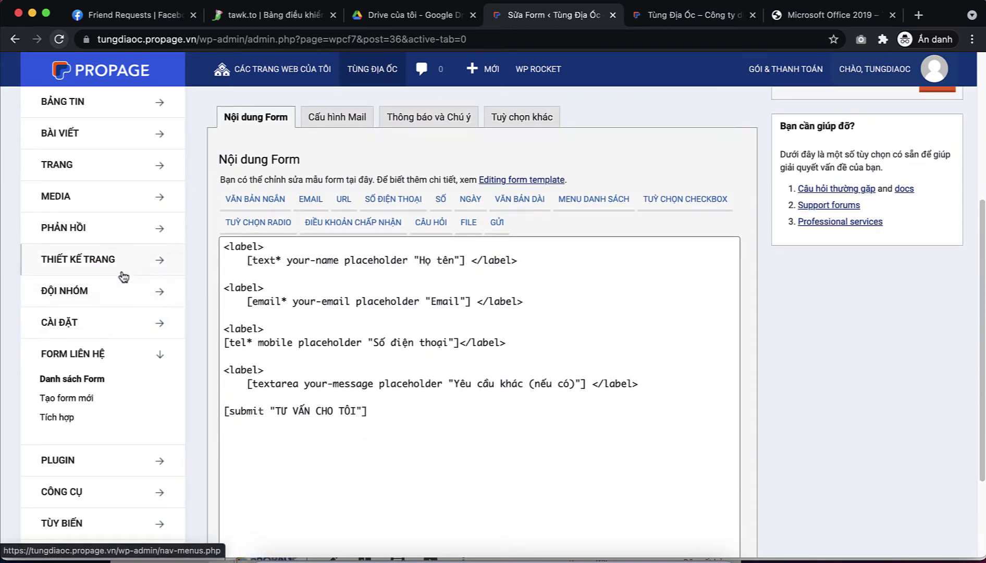
{"action": "left_click", "coordinate": [80, 462]}
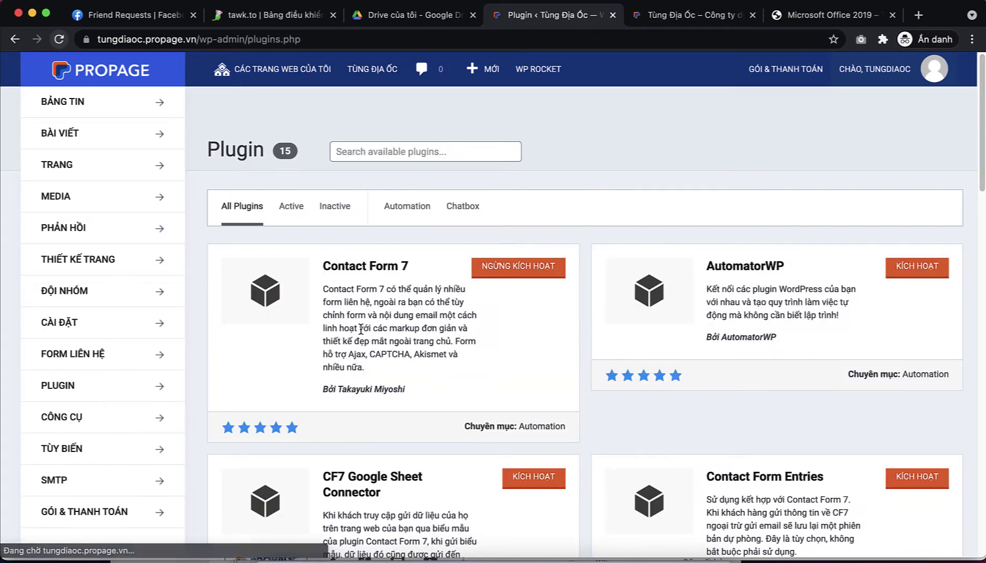
{"action": "scroll", "coordinate": [361, 329], "scroll_direction": "down", "scroll_amount": 3}
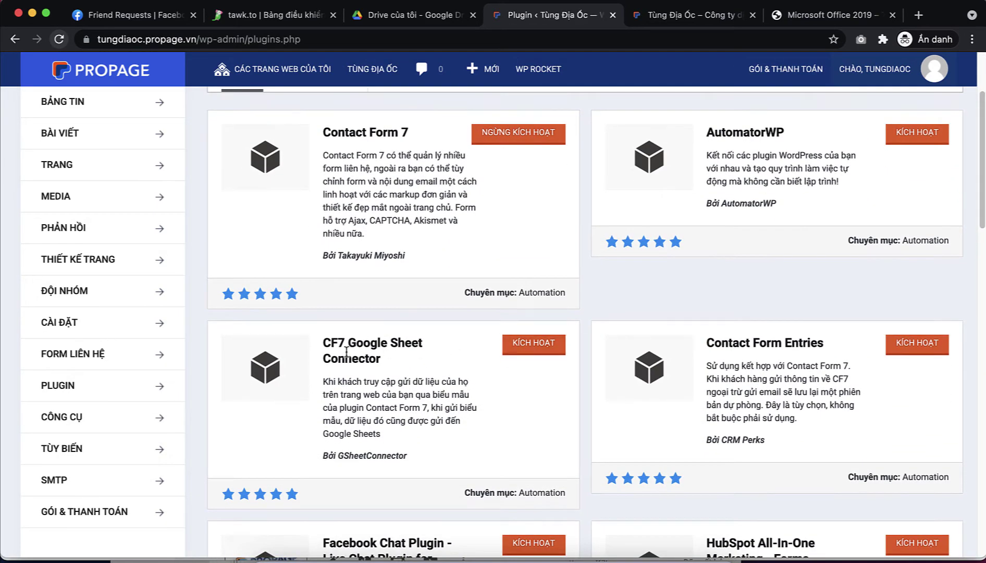
{"action": "left_click_drag", "start_coordinate": [323, 340], "coordinate": [392, 359]}
{"action": "left_click", "coordinate": [527, 345]}
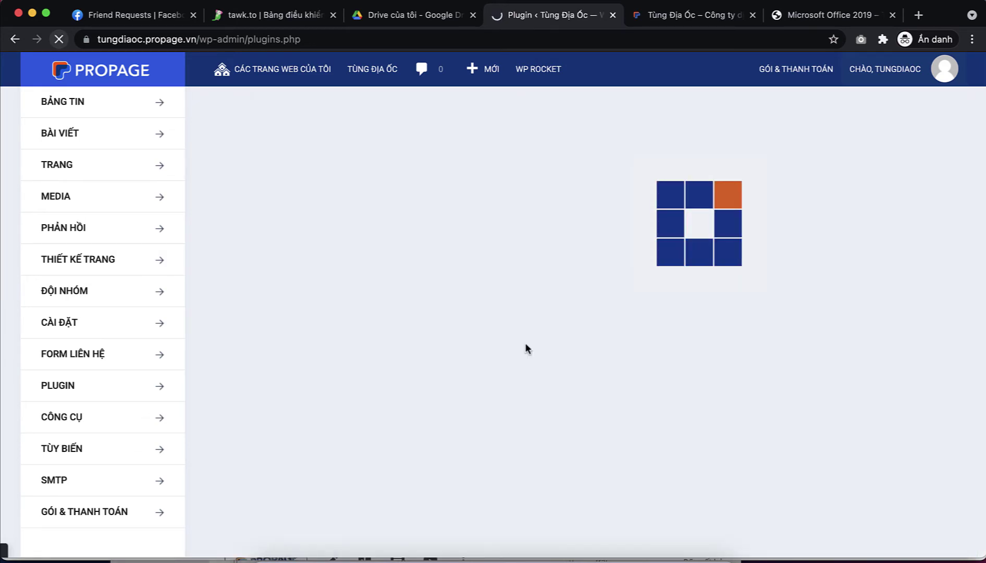
{"action": "scroll", "coordinate": [468, 318], "scroll_direction": "down", "scroll_amount": 1}
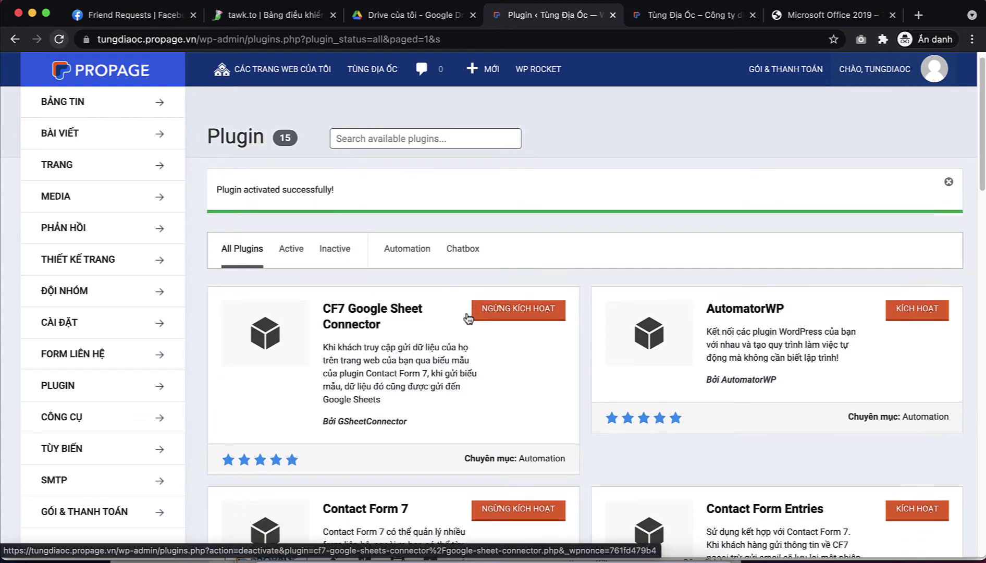
{"action": "scroll", "coordinate": [469, 315], "scroll_direction": "down", "scroll_amount": 1}
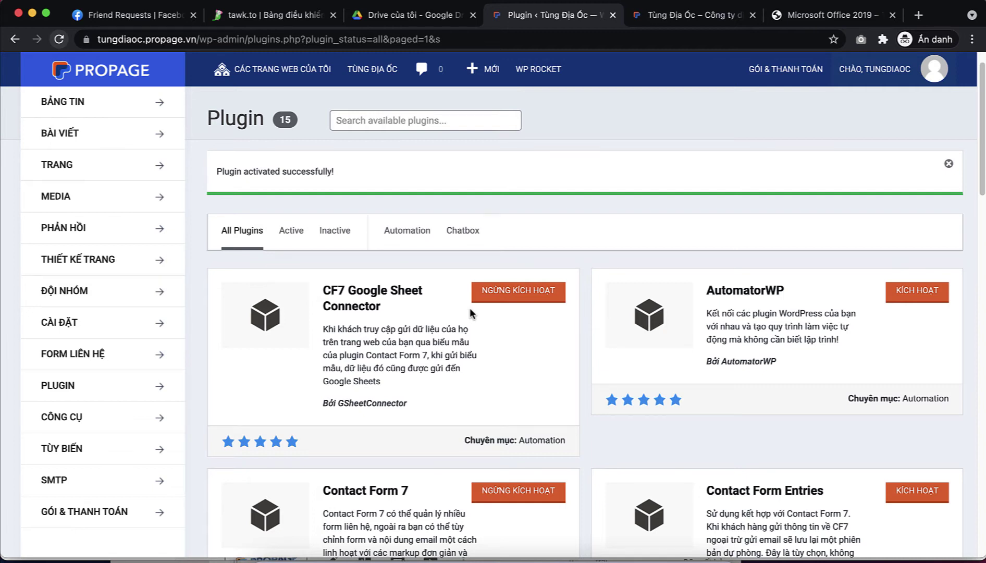
Open the Google Sheets integration page under Form Liên Hệ.
{"action": "left_click", "coordinate": [135, 355]}
{"action": "left_click", "coordinate": [95, 438]}
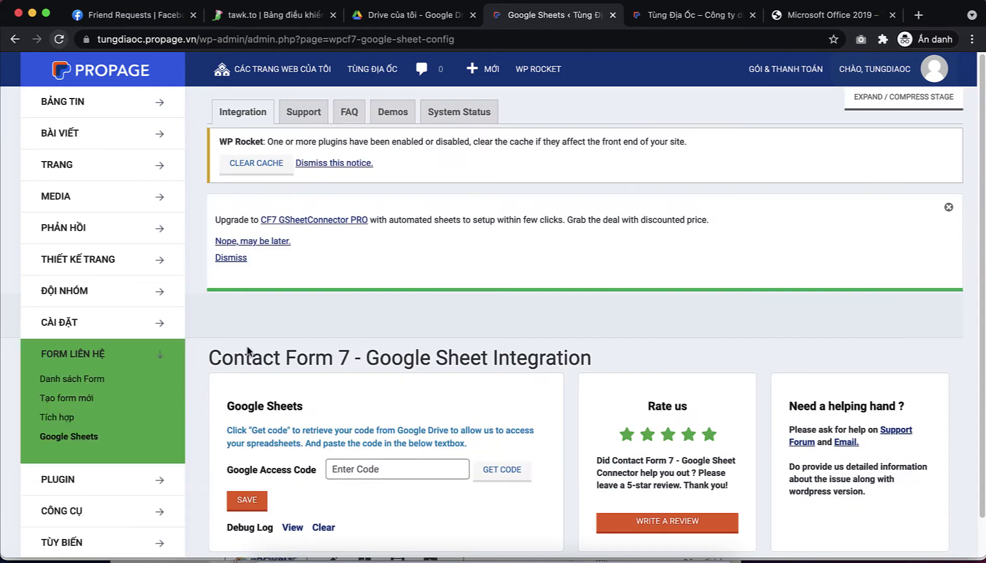
{"action": "scroll", "coordinate": [261, 335], "scroll_direction": "down", "scroll_amount": 2}
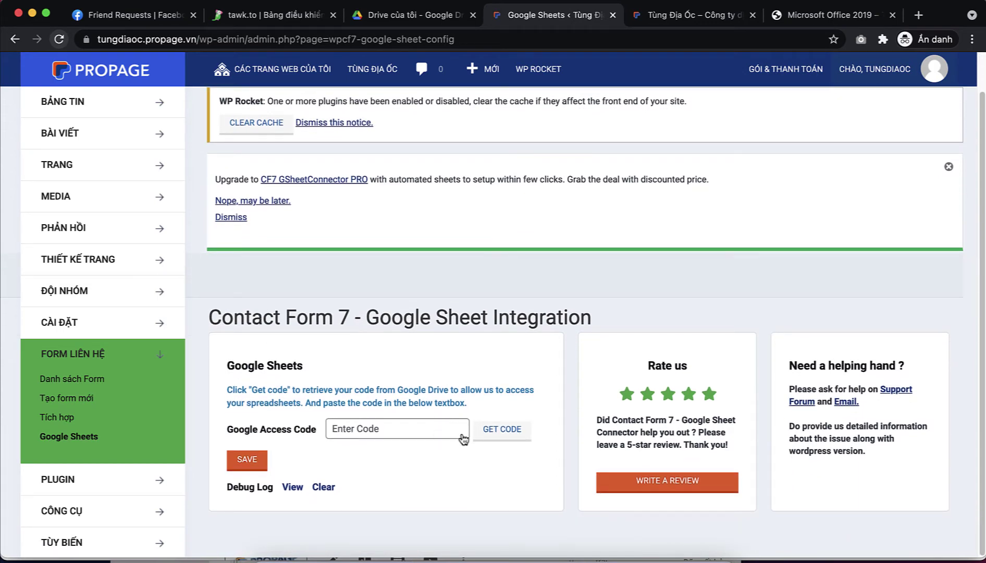
Authorize GSheetConnector for the chosen Google account with Drive and Sheets access.
{"action": "left_click", "coordinate": [507, 437]}
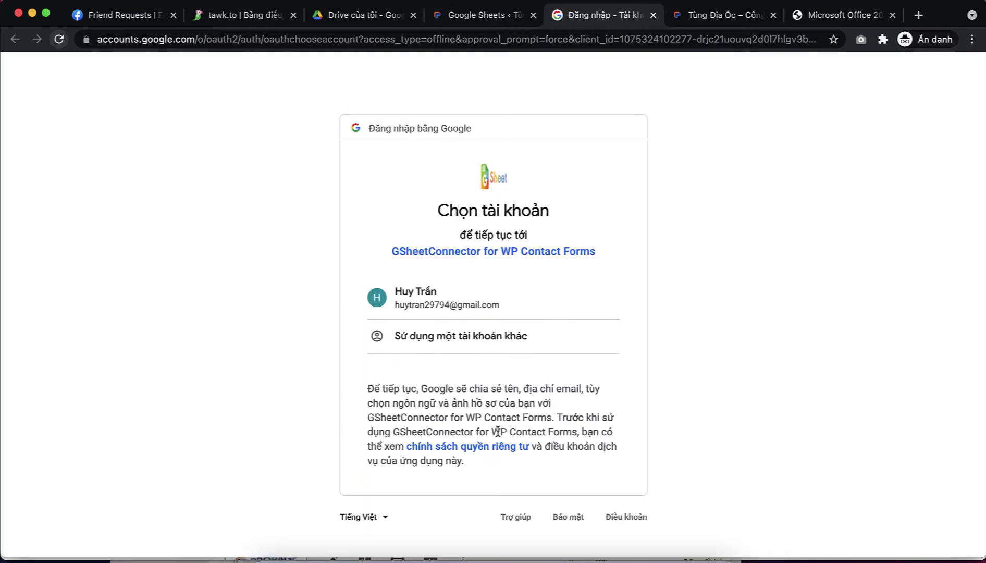
{"action": "left_click", "coordinate": [487, 301]}
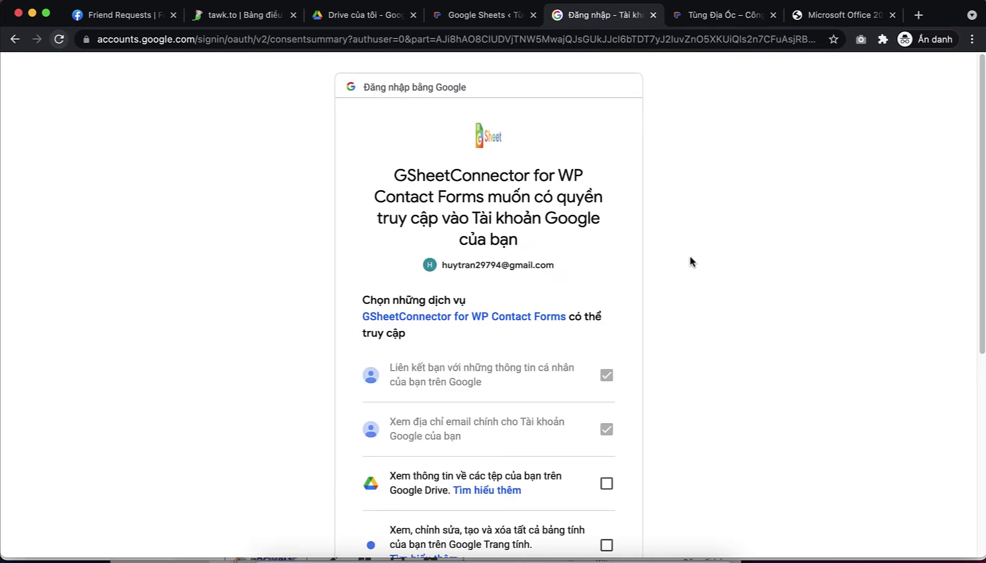
{"action": "scroll", "coordinate": [689, 258], "scroll_direction": "down", "scroll_amount": 3}
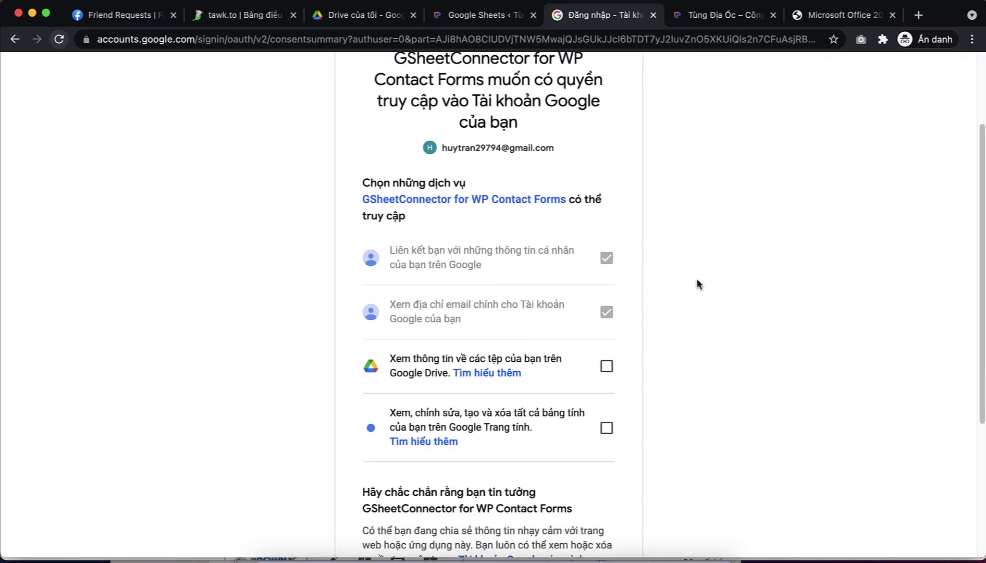
{"action": "scroll", "coordinate": [698, 271], "scroll_direction": "down", "scroll_amount": 3}
{"action": "left_click", "coordinate": [606, 267]}
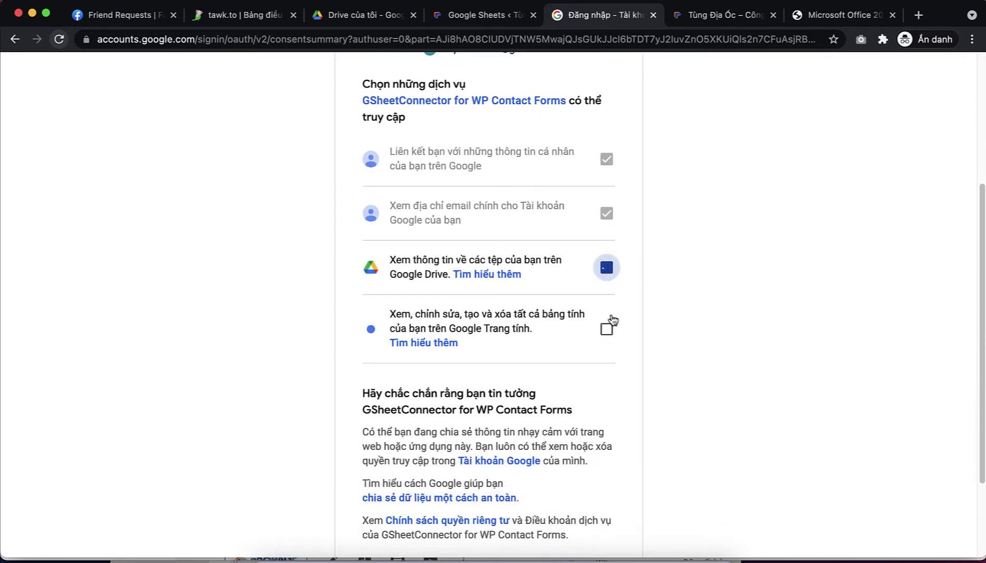
{"action": "left_click", "coordinate": [606, 329]}
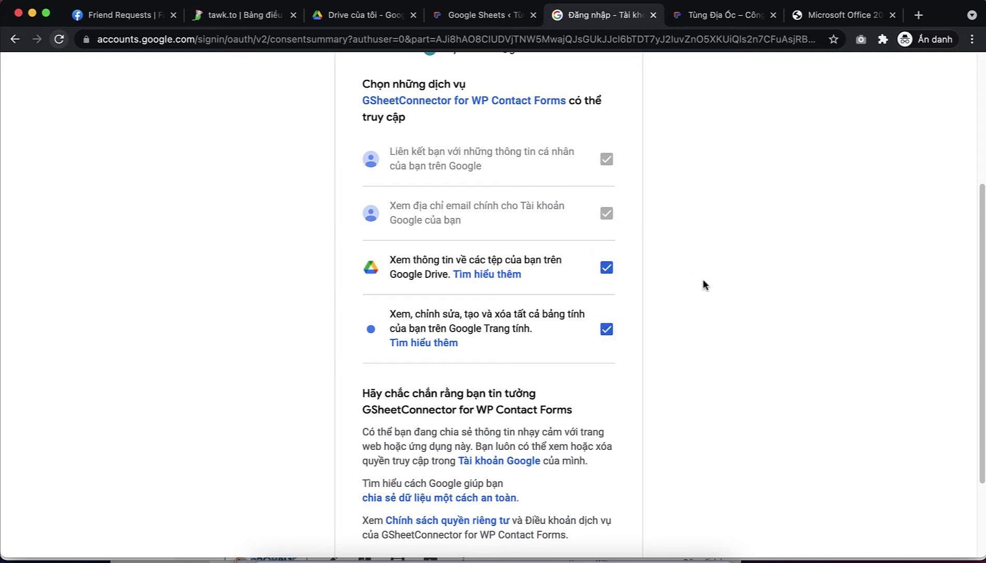
{"action": "scroll", "coordinate": [704, 281], "scroll_direction": "down", "scroll_amount": 3}
{"action": "left_click", "coordinate": [579, 457]}
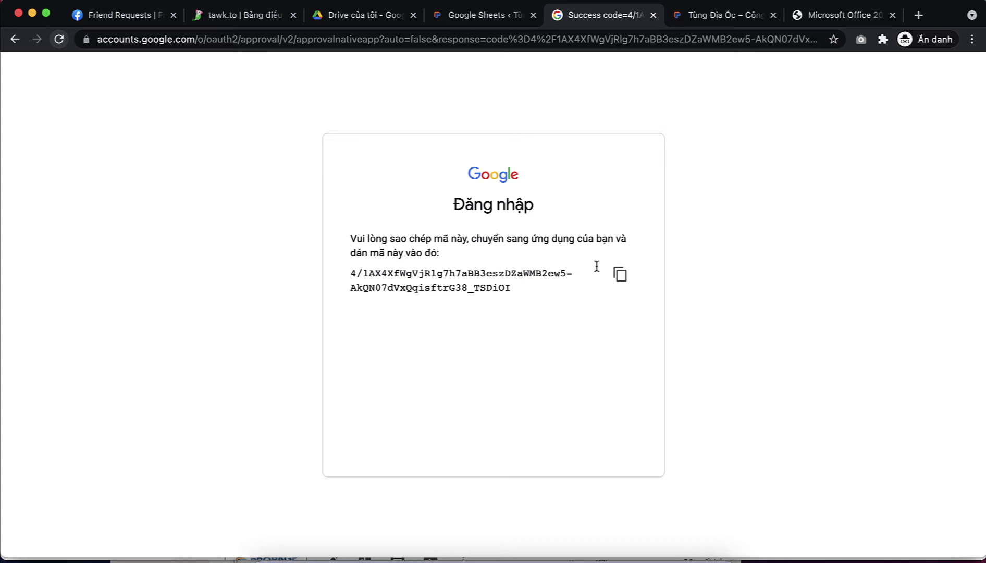
Copy the issued authorization code.
{"action": "left_click_drag", "start_coordinate": [349, 273], "coordinate": [526, 288]}
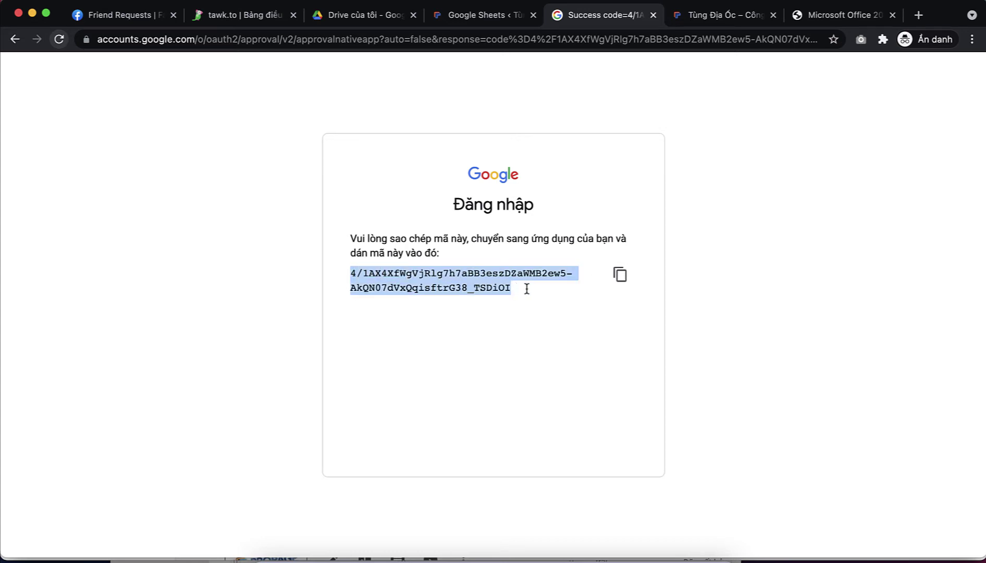
{"action": "left_click", "coordinate": [621, 276]}
{"action": "left_click", "coordinate": [620, 275]}
Paste the copied code into the Google Access Code field and save it.
{"action": "left_click", "coordinate": [458, 20]}
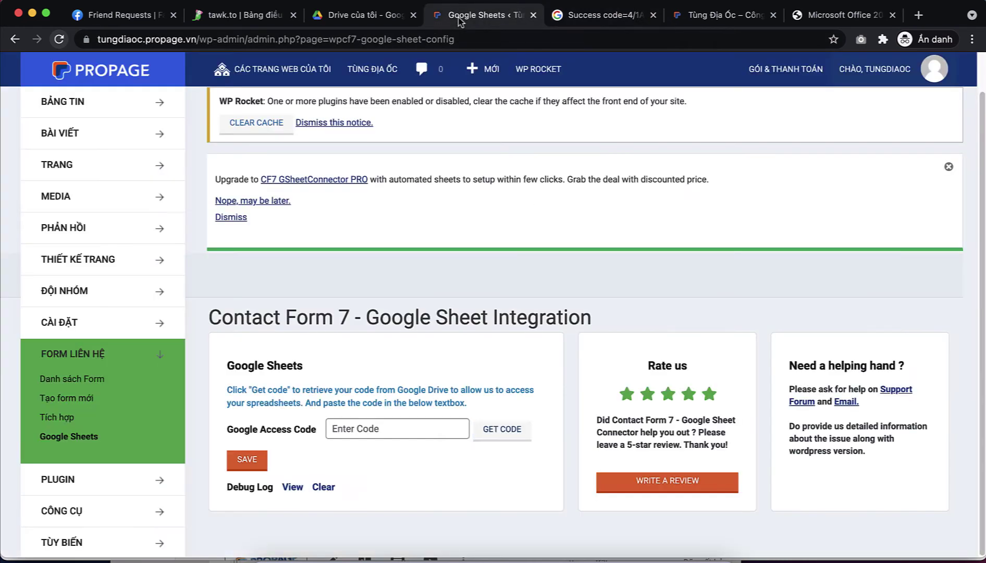
{"action": "left_click", "coordinate": [385, 428]}
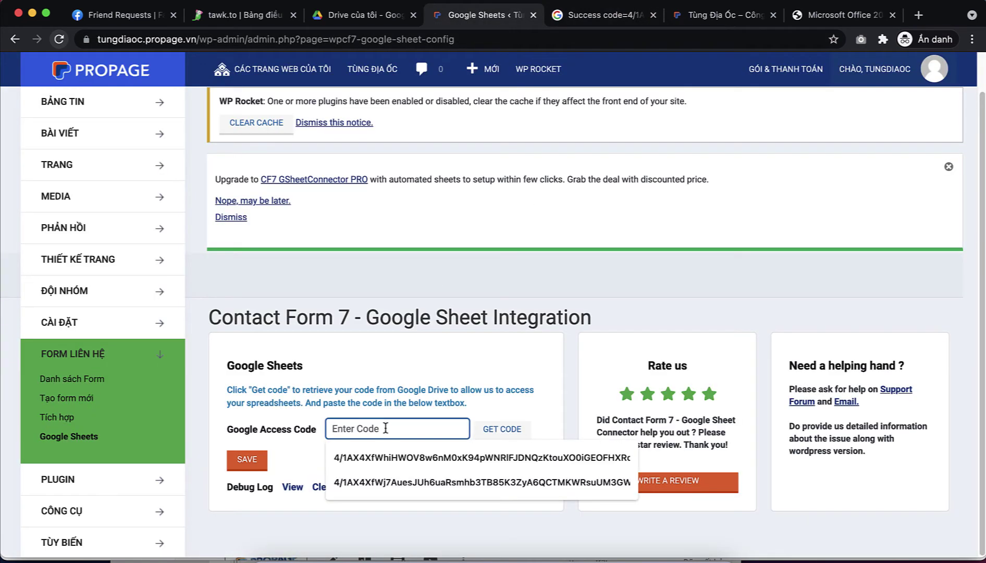
{"action": "key", "text": "ctrl+v"}
{"action": "left_click", "coordinate": [262, 459]}
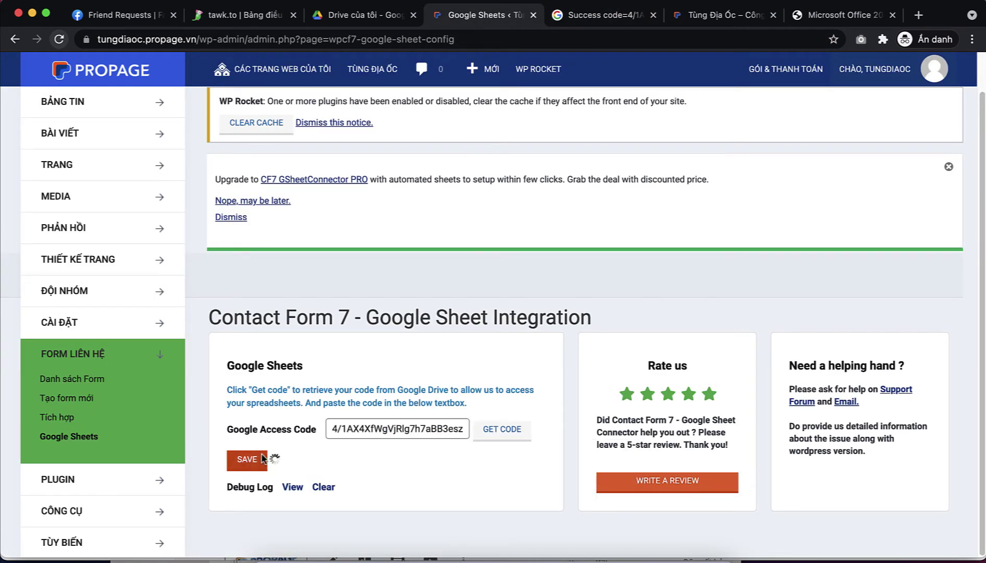
{"action": "scroll", "coordinate": [428, 486], "scroll_direction": "down", "scroll_amount": 1}
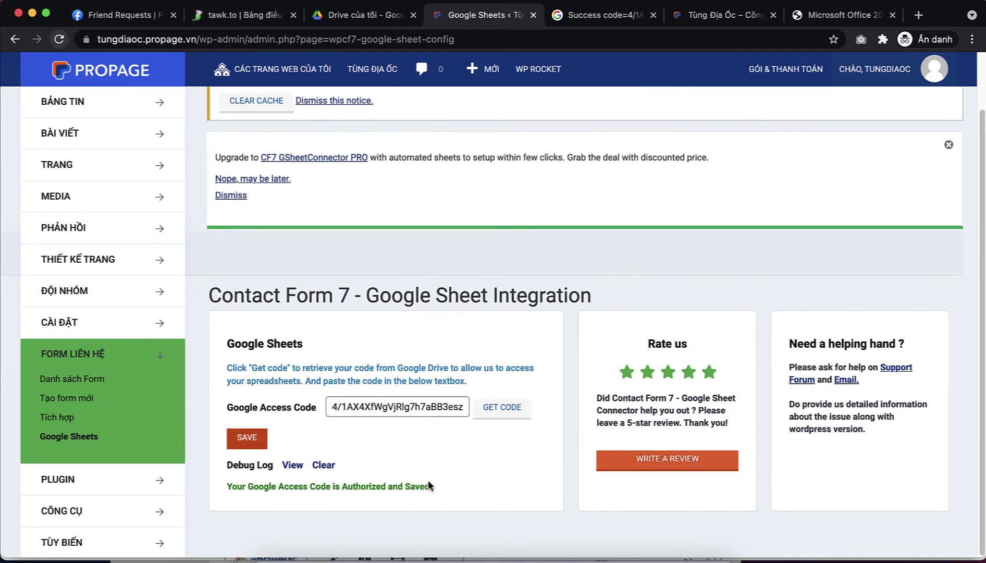
{"action": "left_click_drag", "start_coordinate": [429, 486], "coordinate": [261, 493]}
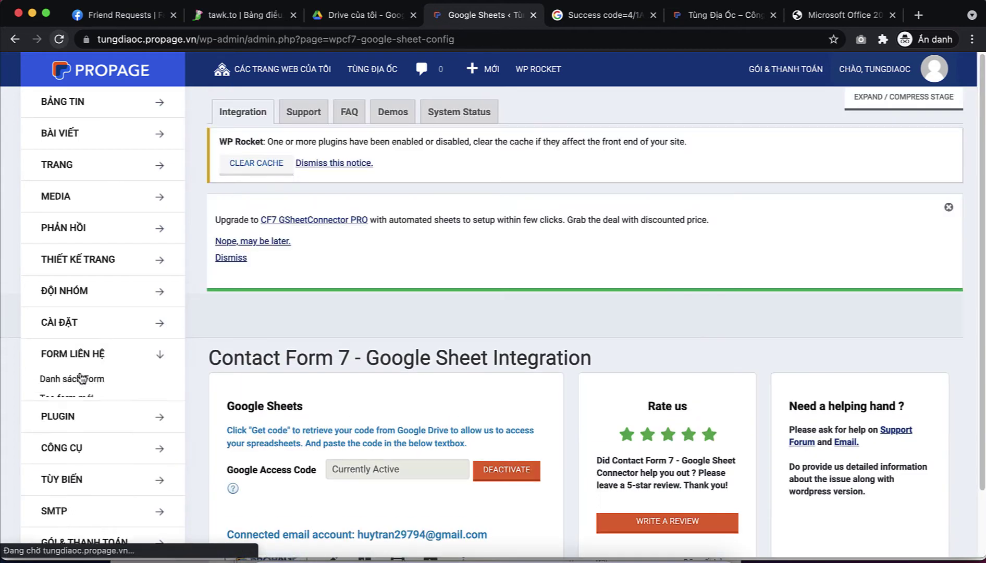
Open the Form liên hệ form for editing and show its Google Sheets tab.
{"action": "left_click", "coordinate": [86, 383]}
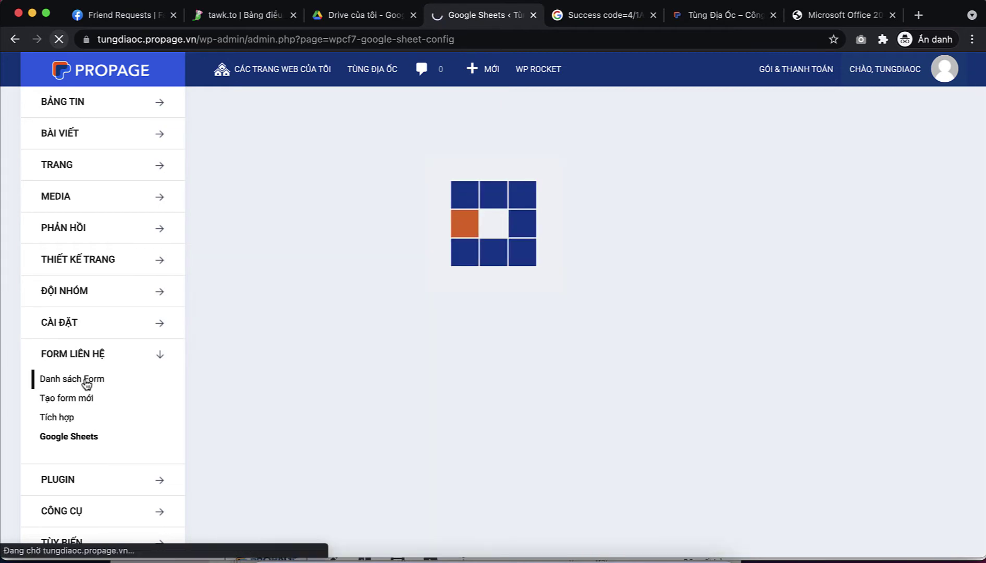
{"action": "scroll", "coordinate": [358, 324], "scroll_direction": "down", "scroll_amount": 3}
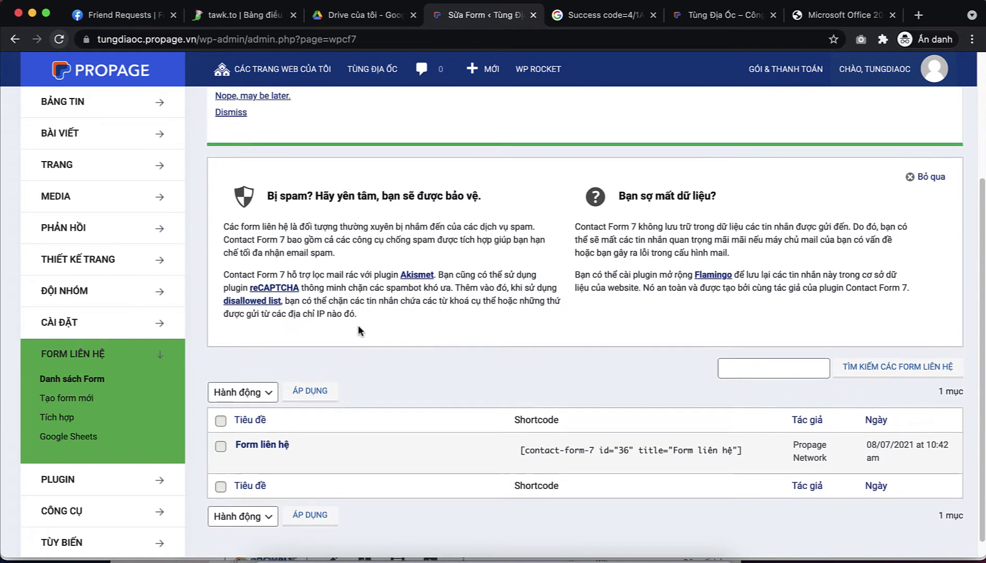
{"action": "scroll", "coordinate": [358, 329], "scroll_direction": "down", "scroll_amount": 1}
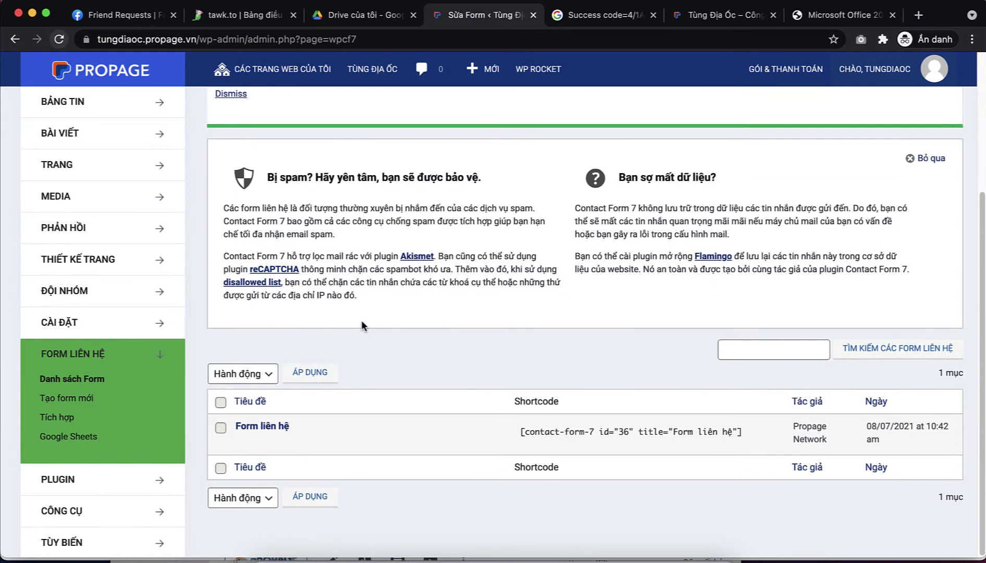
{"action": "left_click", "coordinate": [264, 428]}
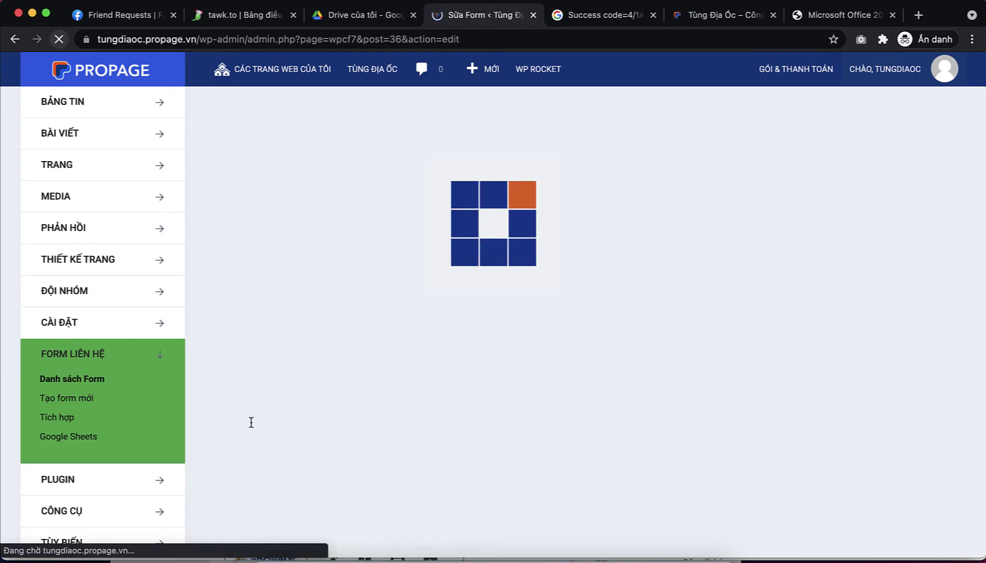
{"action": "scroll", "coordinate": [348, 391], "scroll_direction": "down", "scroll_amount": 5}
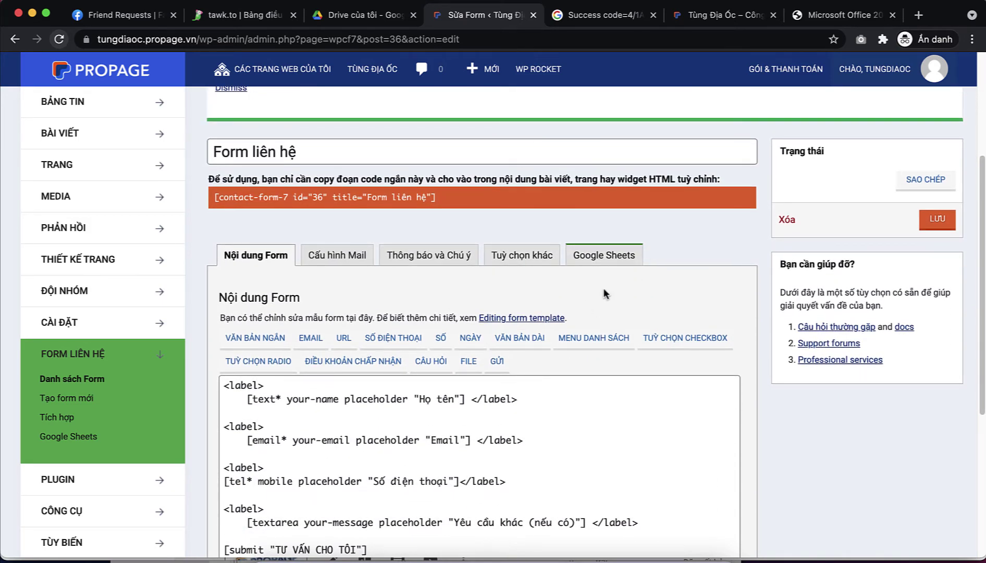
{"action": "left_click", "coordinate": [603, 253]}
{"action": "scroll", "coordinate": [603, 253], "scroll_direction": "down", "scroll_amount": 3}
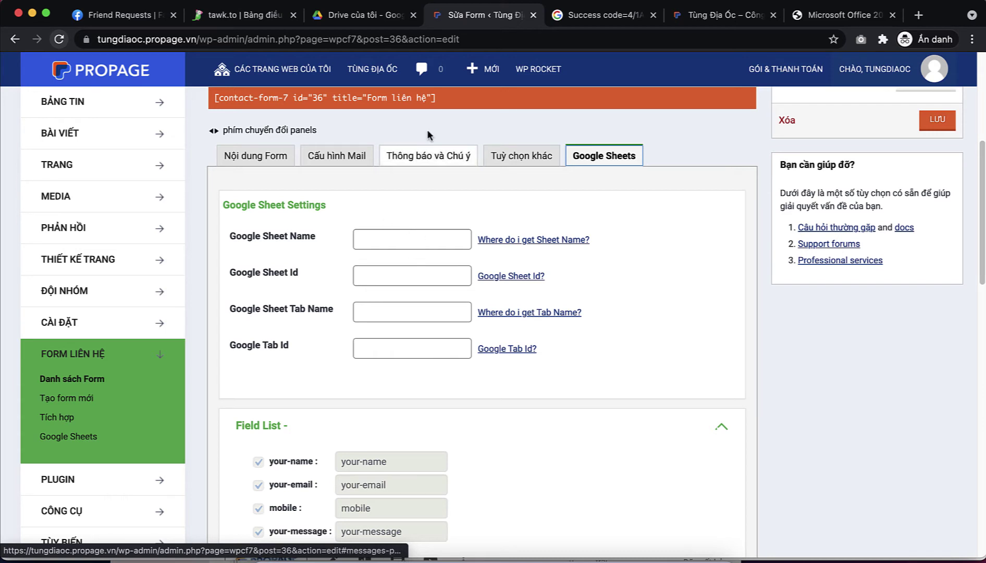
Create a blank spreadsheet from Drive's Mới menu using Google Trang tính.
{"action": "left_click", "coordinate": [350, 20]}
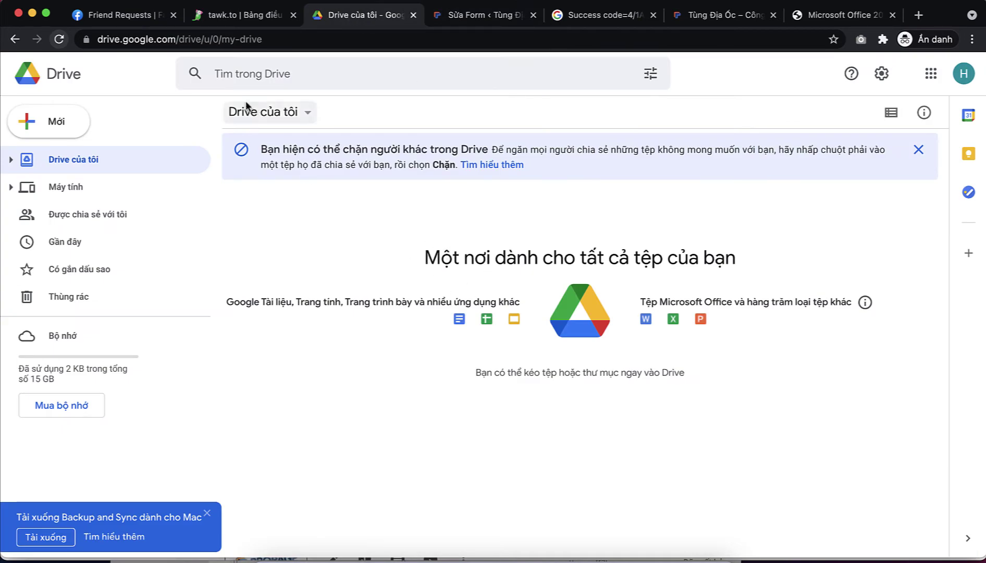
{"action": "left_click", "coordinate": [176, 39]}
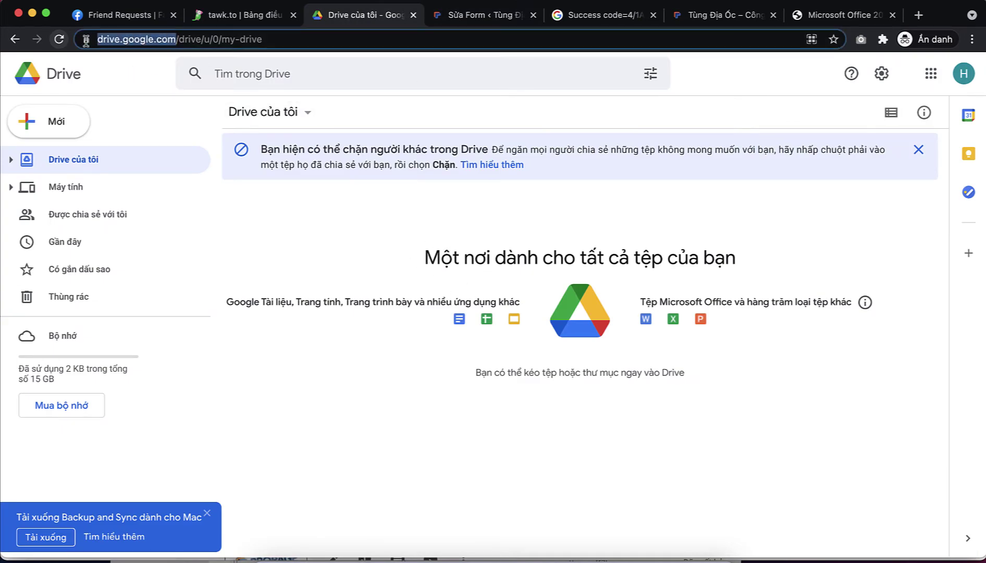
{"action": "left_click", "coordinate": [291, 201]}
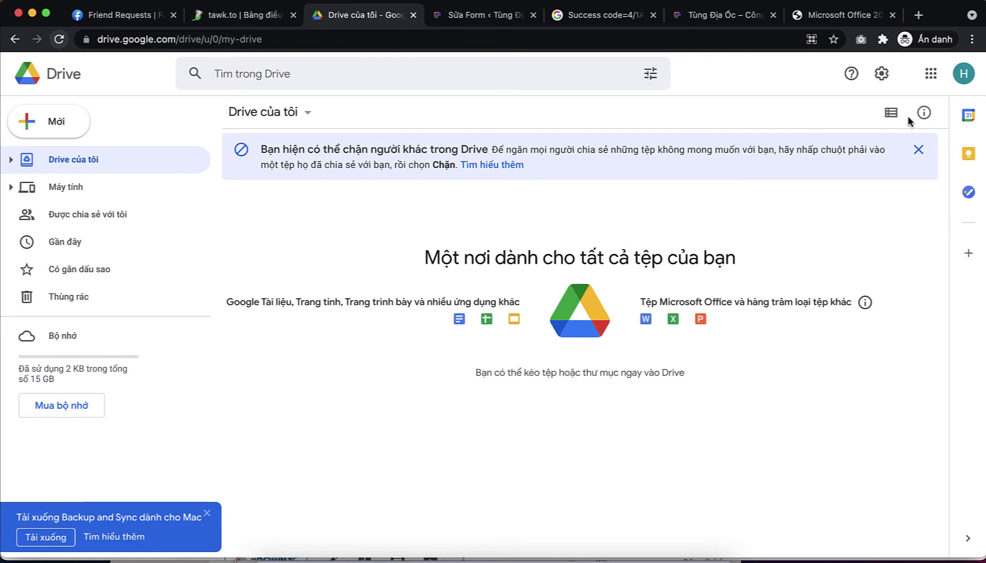
{"action": "left_click", "coordinate": [485, 14]}
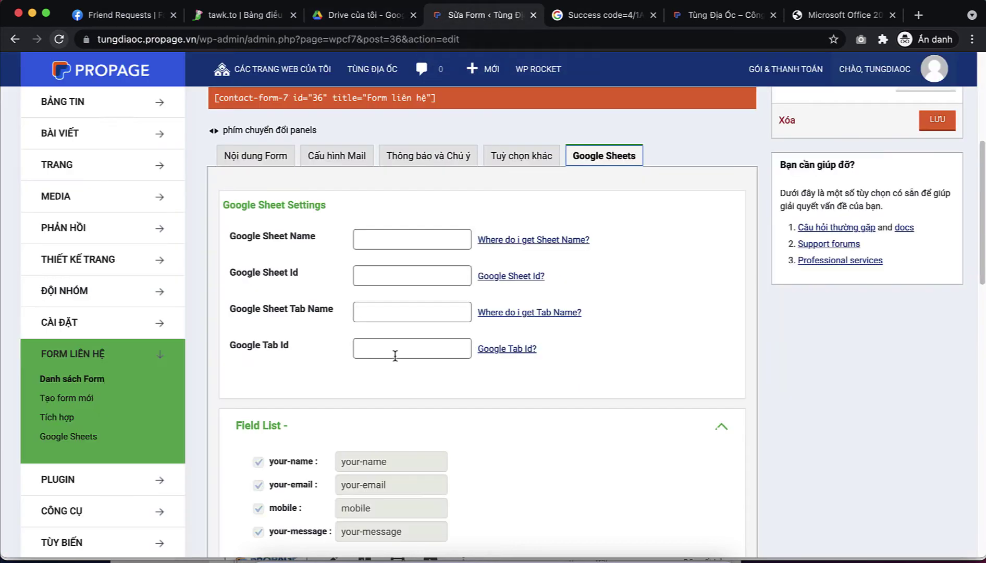
{"action": "left_click", "coordinate": [373, 14]}
{"action": "left_click", "coordinate": [54, 126]}
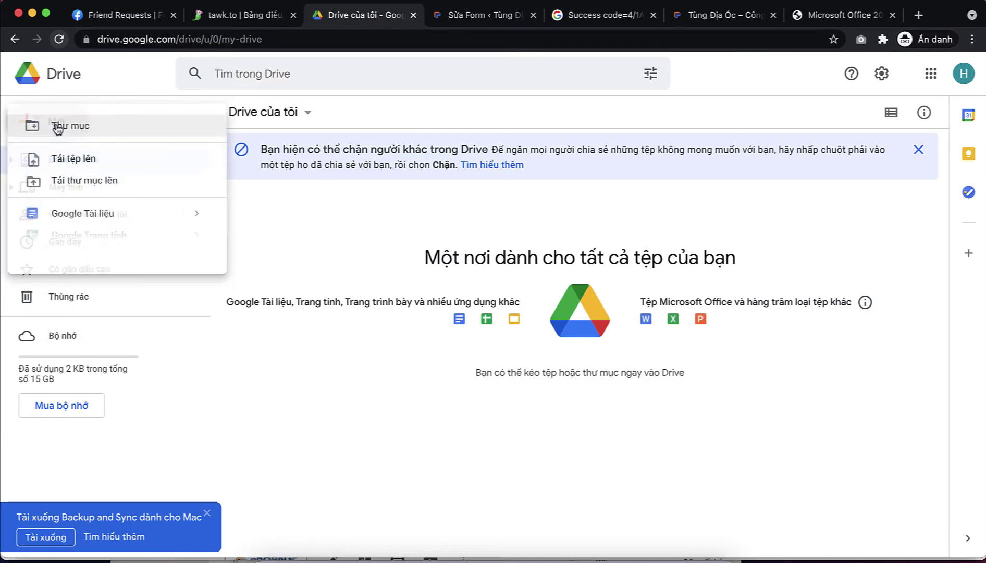
{"action": "left_click", "coordinate": [92, 239]}
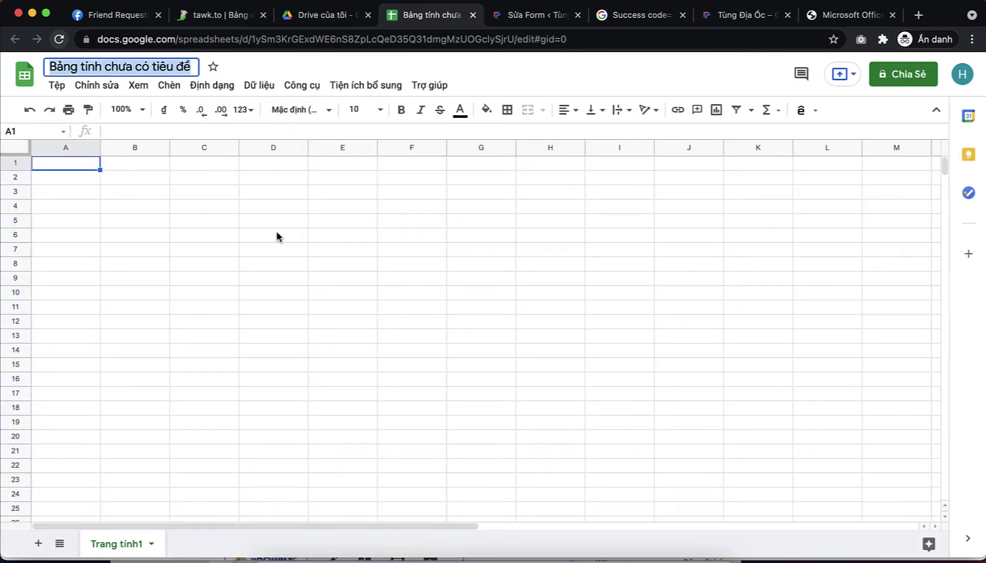
Title the spreadsheet 'khach hang'.
{"action": "type", "text": "khach h"}
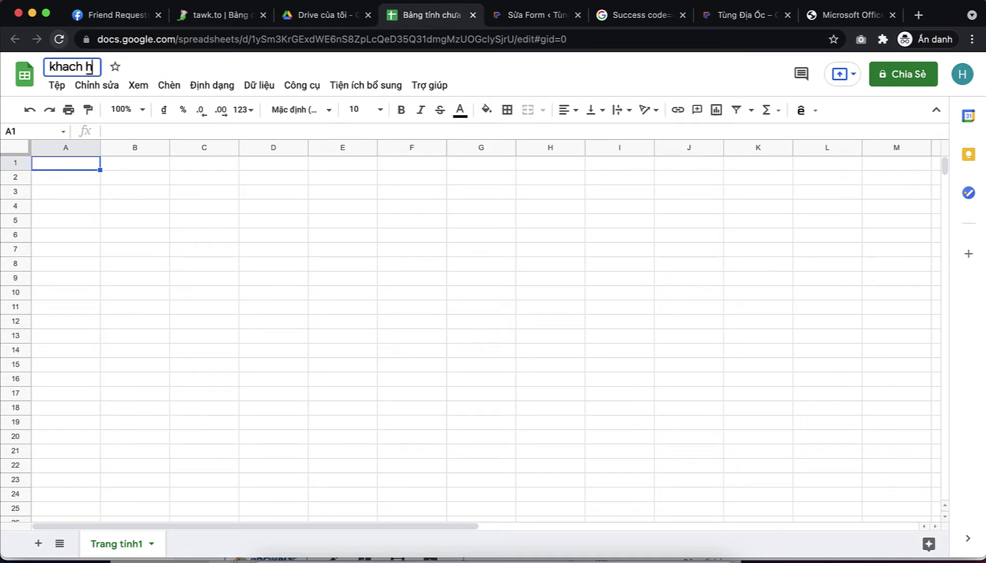
{"action": "key", "text": "BackSpace"}
{"action": "key", "text": "BackSpace"}
{"action": "key", "text": "BackSpace"}
{"action": "key", "text": "BackSpace"}
{"action": "key", "text": "BackSpace"}
{"action": "key", "text": "BackSpace"}
{"action": "key", "text": "ctrl+space"}
{"action": "type", "text": "kh"}
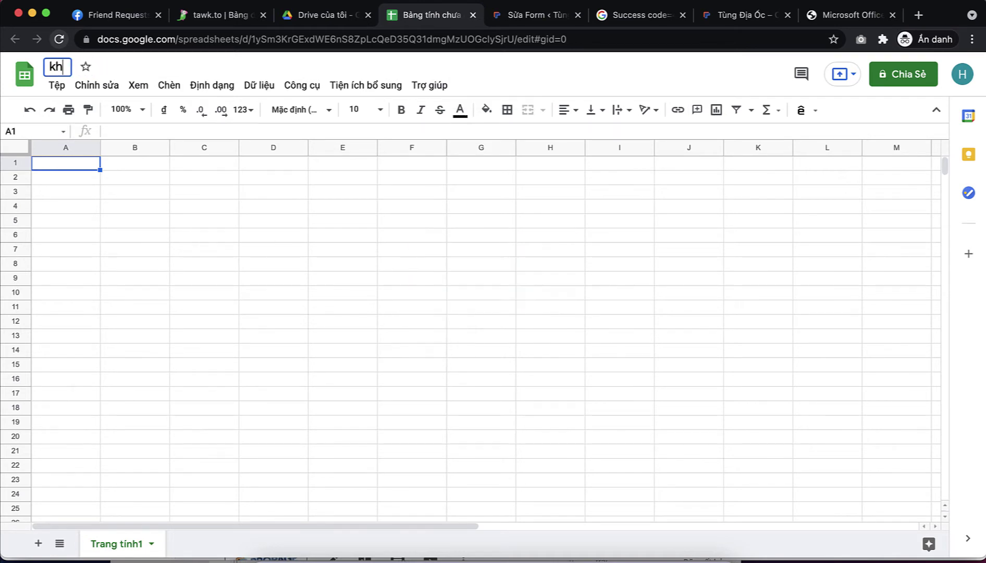
{"action": "type", "text": "ach hang"}
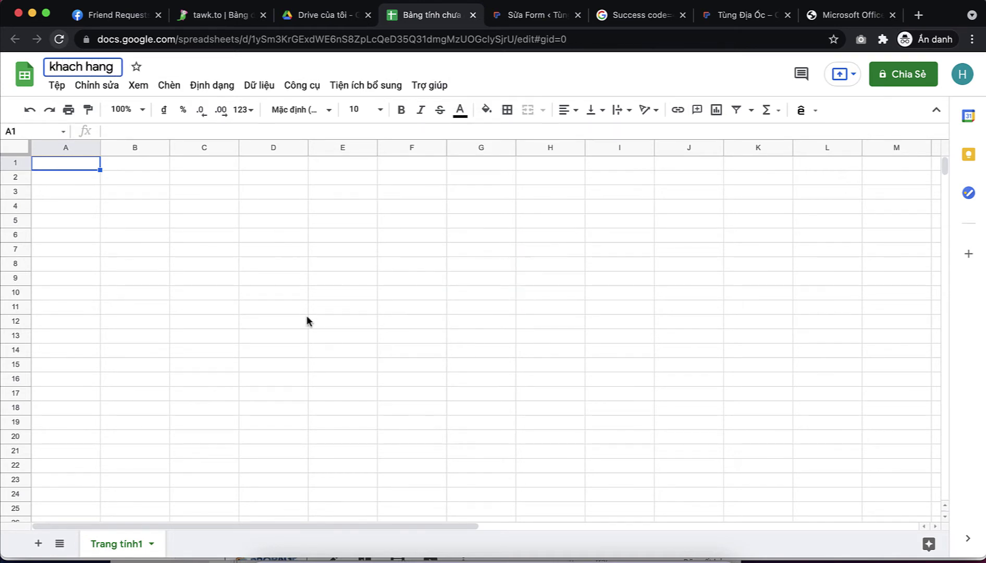
{"action": "left_click", "coordinate": [295, 327]}
Rename Trang tính1 to 'can ho' and add a second sheet named 'dat nen'.
{"action": "double_click", "coordinate": [123, 543]}
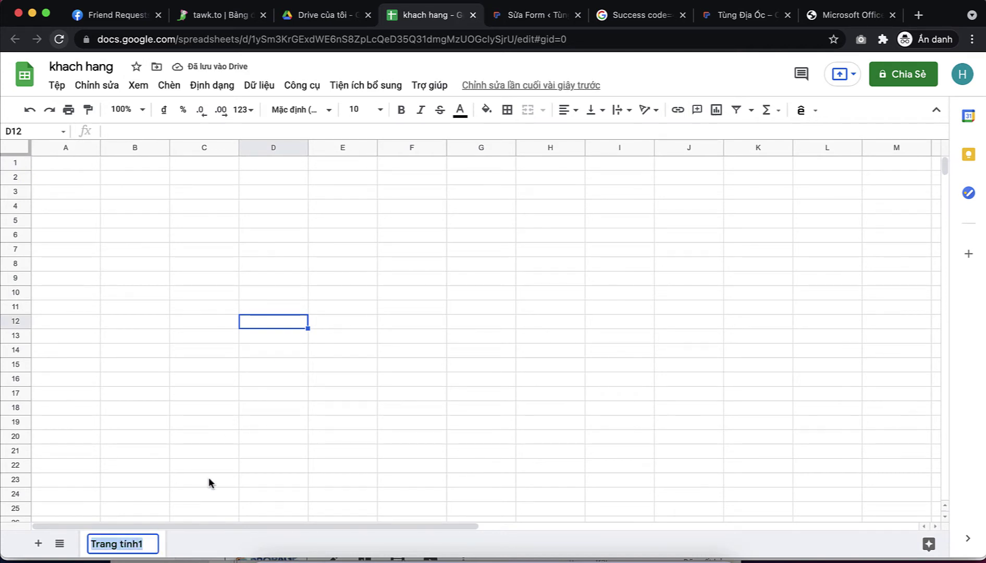
{"action": "type", "text": "can ho"}
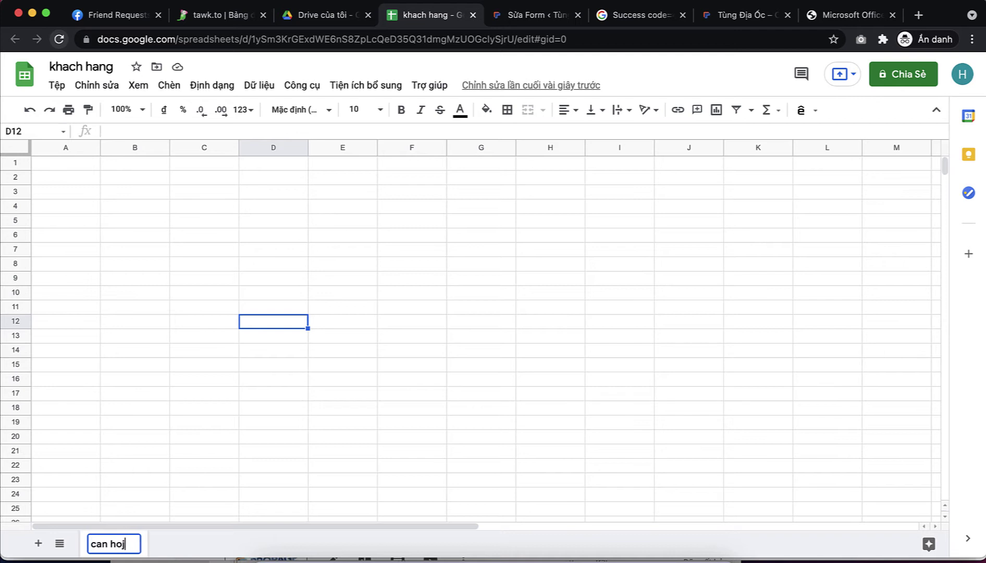
{"action": "left_click", "coordinate": [210, 482]}
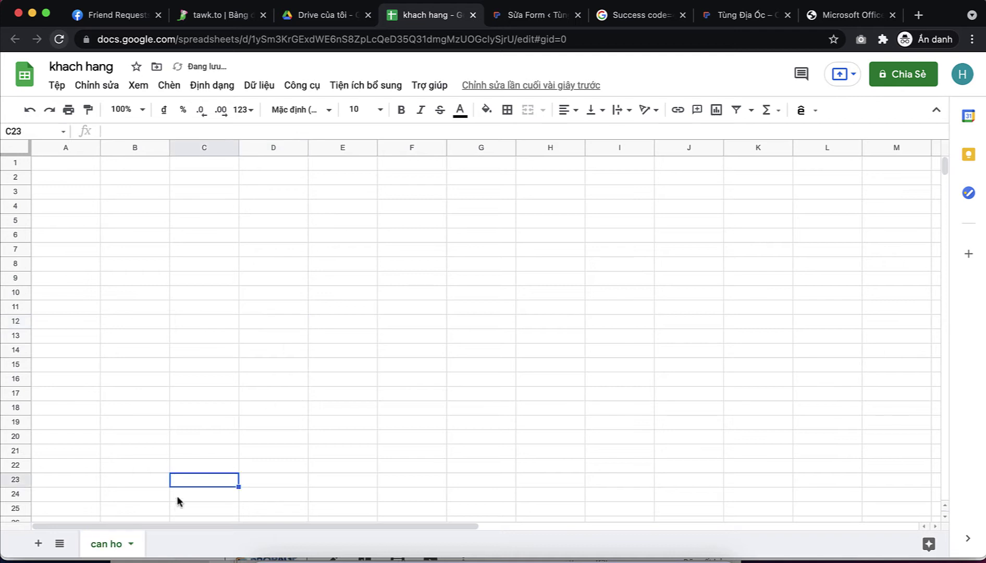
{"action": "left_click", "coordinate": [37, 544]}
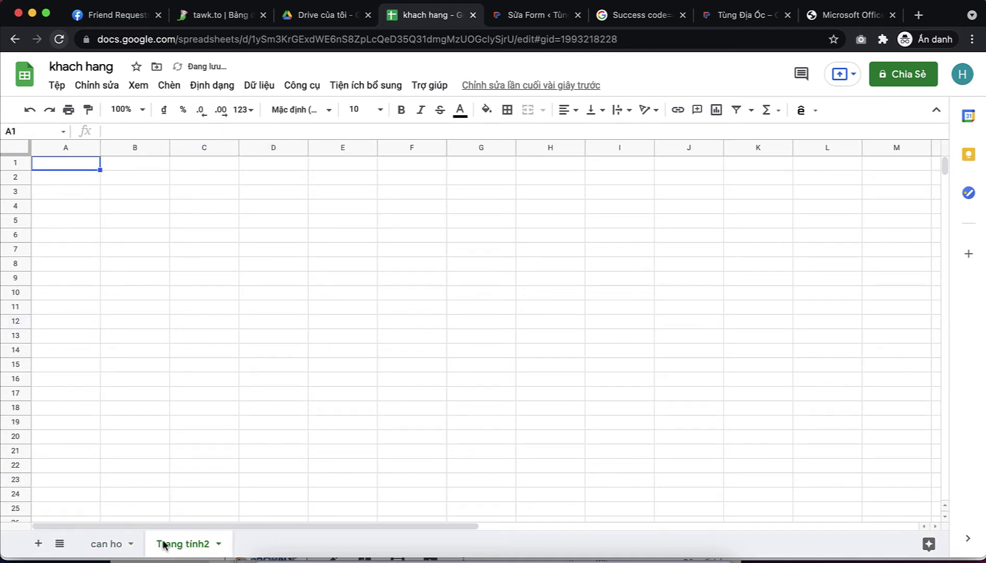
{"action": "double_click", "coordinate": [164, 544]}
{"action": "type", "text": "dat nen"}
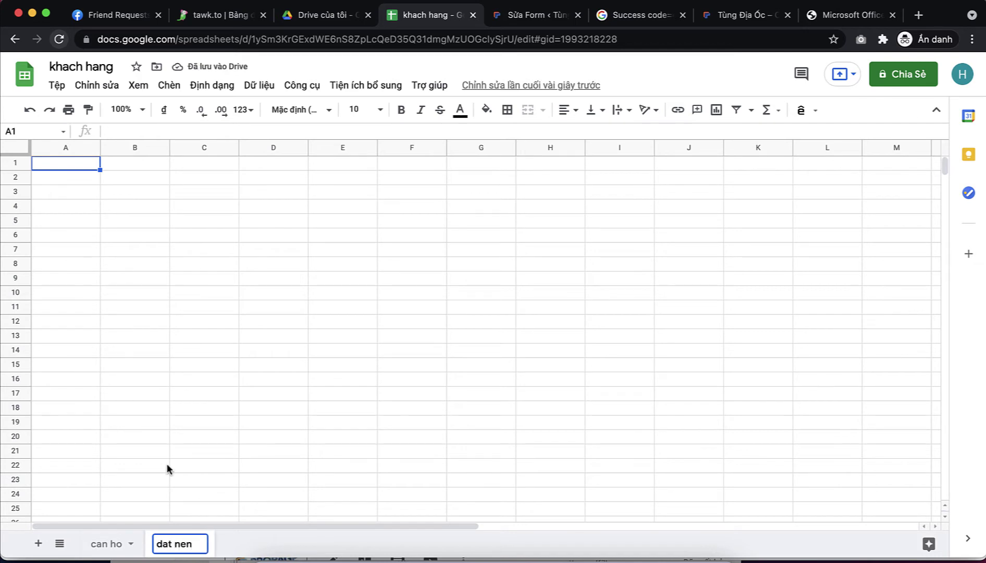
{"action": "left_click", "coordinate": [166, 465]}
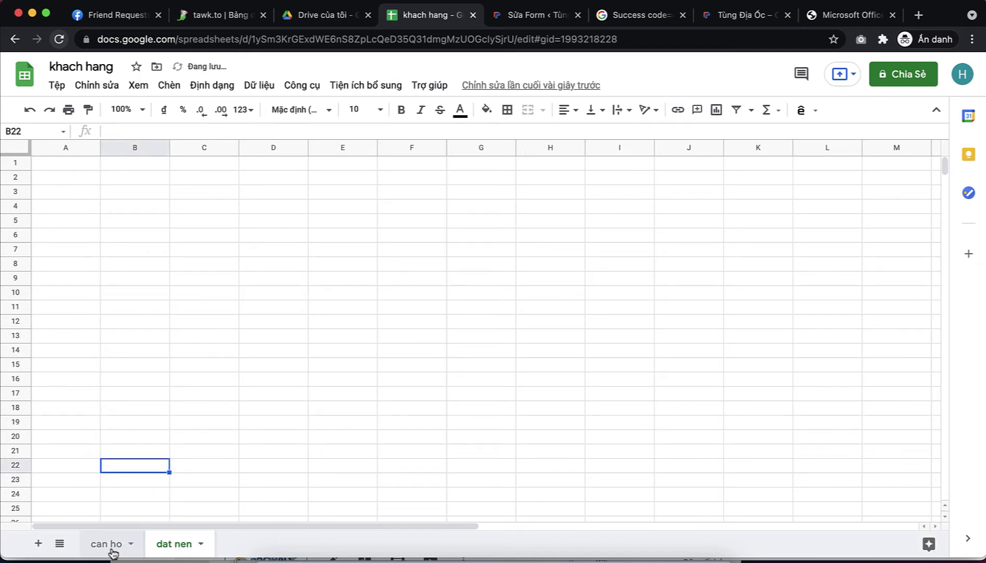
Reselect the can ho sheet and return to the WordPress form's Sheets settings.
{"action": "left_click", "coordinate": [113, 547]}
{"action": "left_click", "coordinate": [177, 543]}
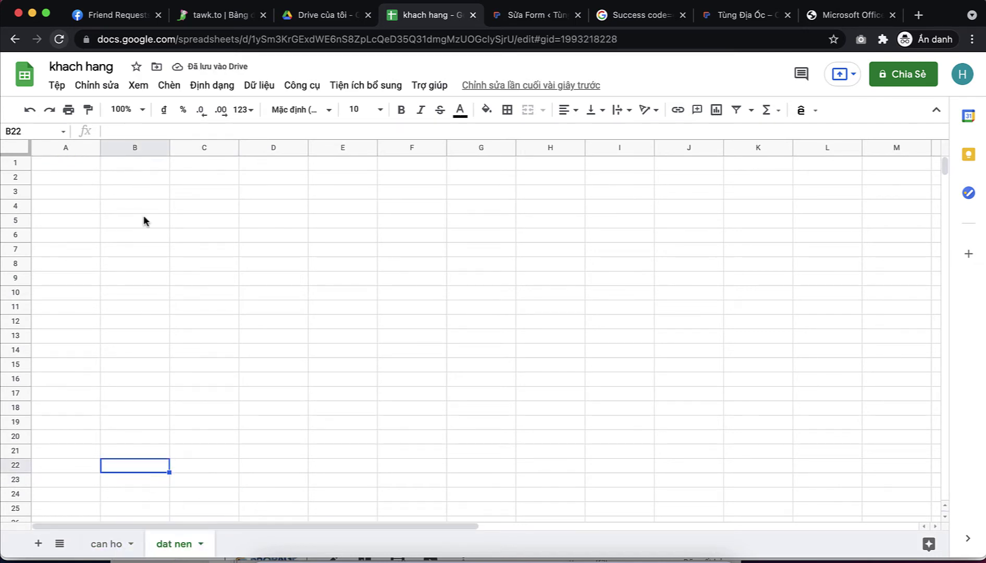
{"action": "left_click", "coordinate": [109, 543]}
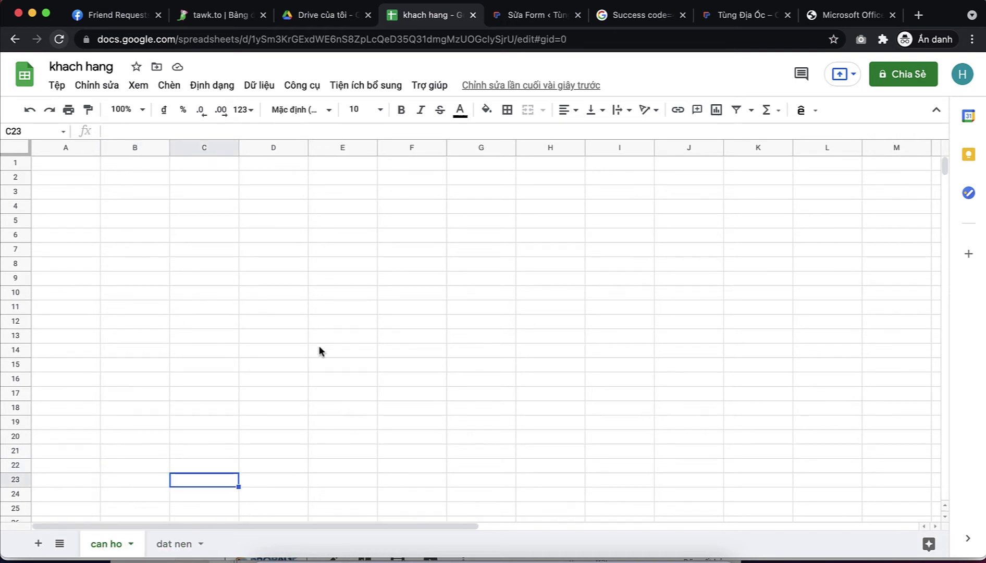
{"action": "left_click", "coordinate": [521, 15]}
Enter the 'date' header in cell A1 of the can ho sheet.
{"action": "scroll", "coordinate": [308, 279], "scroll_direction": "down", "scroll_amount": 2}
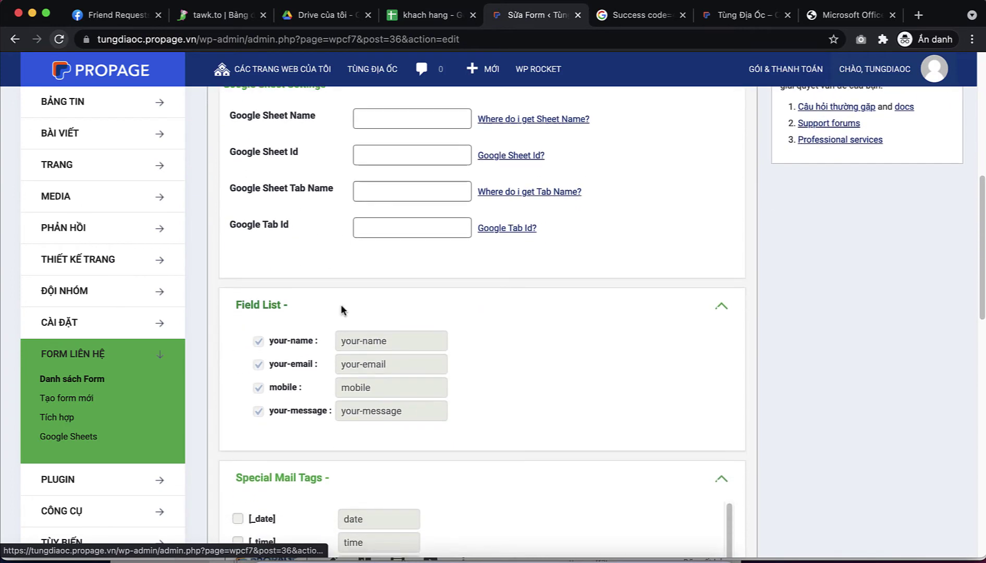
{"action": "double_click", "coordinate": [277, 364]}
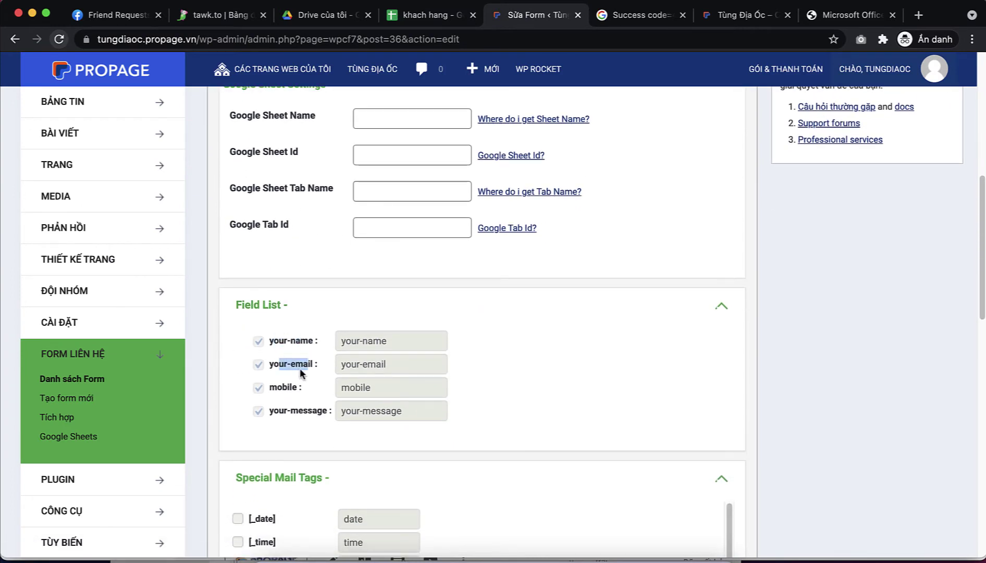
{"action": "left_click", "coordinate": [282, 383]}
{"action": "left_click_drag", "start_coordinate": [271, 340], "coordinate": [316, 341]}
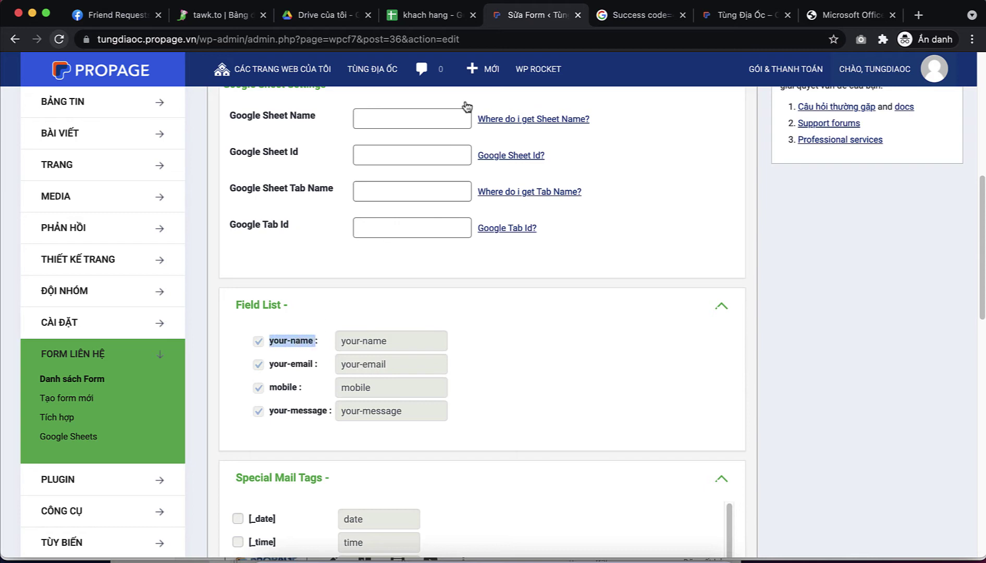
{"action": "left_click", "coordinate": [440, 15]}
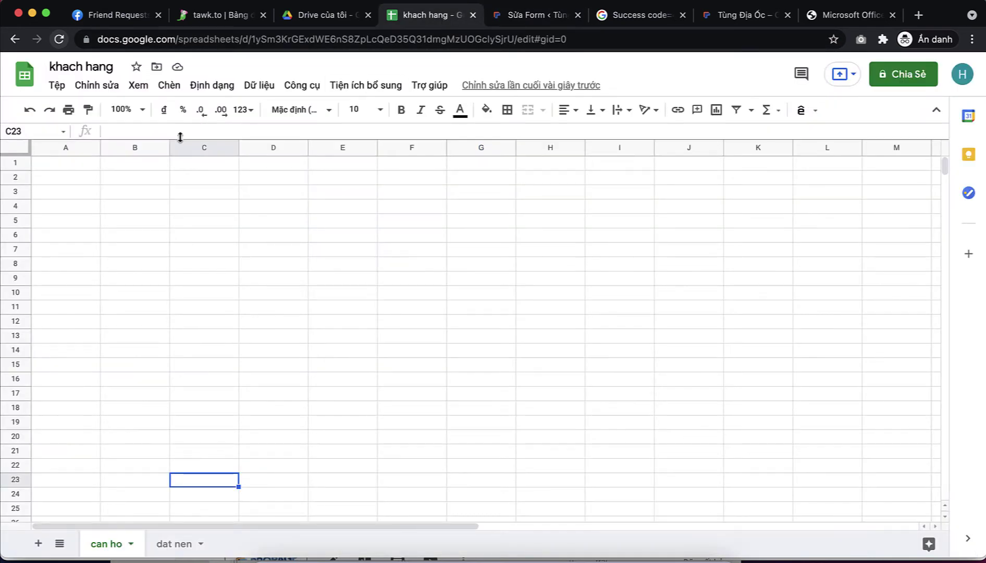
{"action": "left_click", "coordinate": [67, 164]}
{"action": "type", "text": "date"}
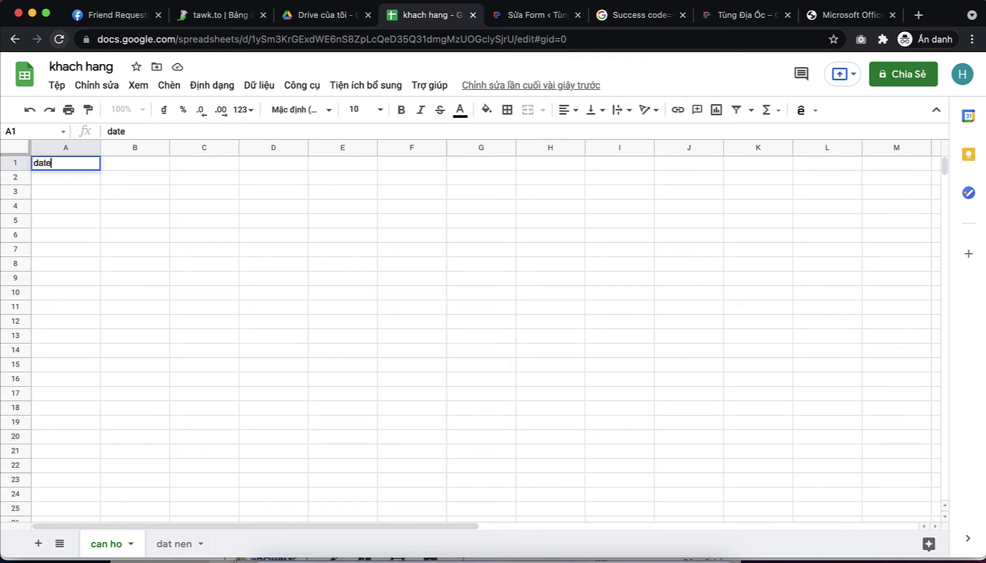
{"action": "key", "text": "Tab"}
{"action": "left_click", "coordinate": [53, 166]}
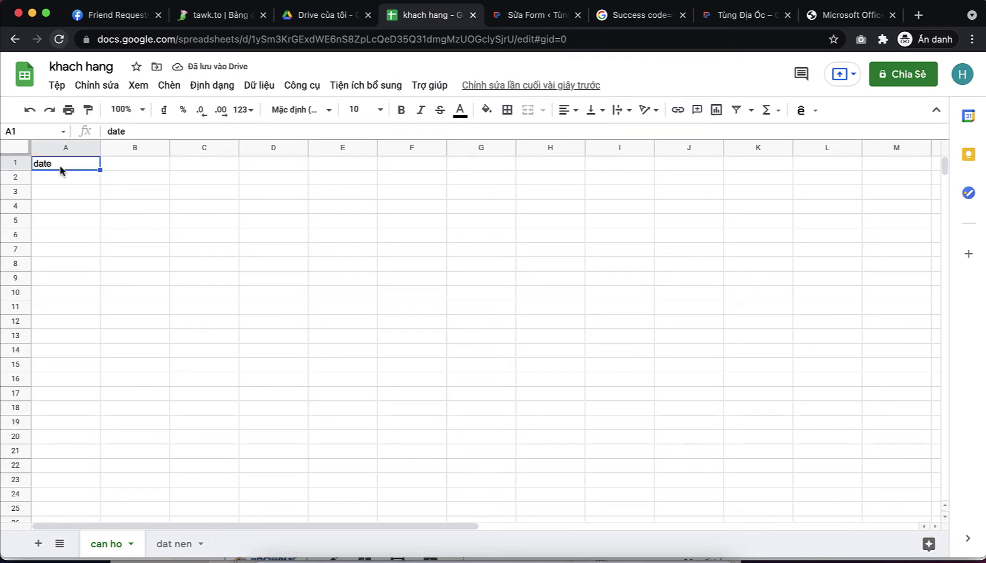
{"action": "double_click", "coordinate": [61, 169]}
{"action": "left_click", "coordinate": [121, 171]}
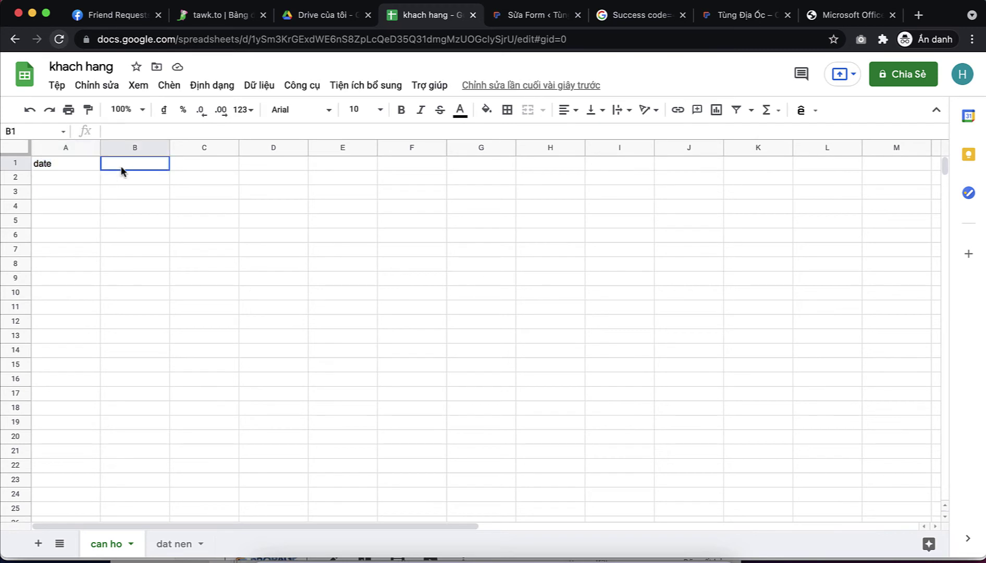
Copy your-name and your-email from the form's Field List into B1 and C1.
{"action": "left_click", "coordinate": [522, 15]}
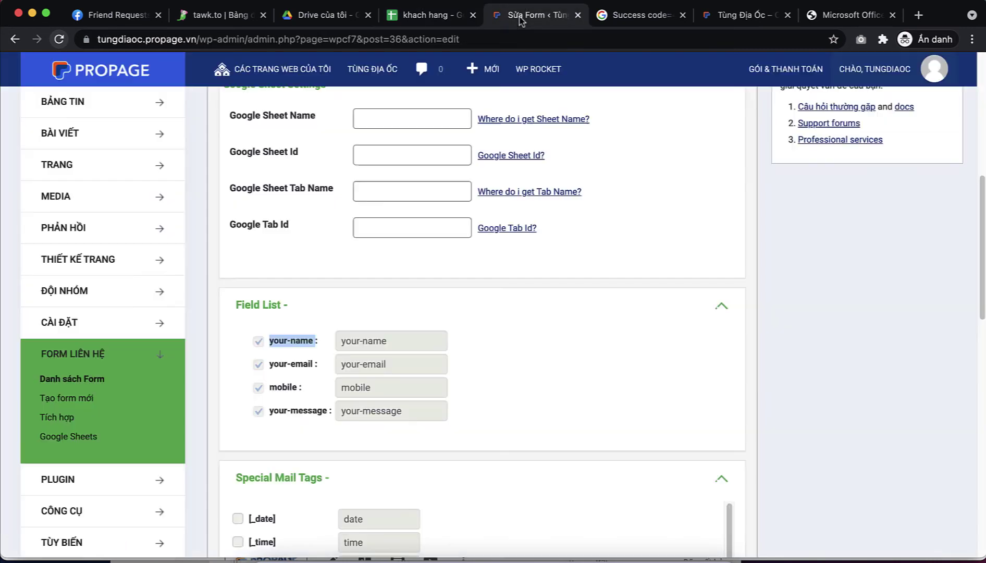
{"action": "left_click", "coordinate": [278, 344]}
{"action": "left_click_drag", "start_coordinate": [269, 341], "coordinate": [313, 342]}
{"action": "key", "text": "ctrl+c"}
{"action": "left_click", "coordinate": [413, 19]}
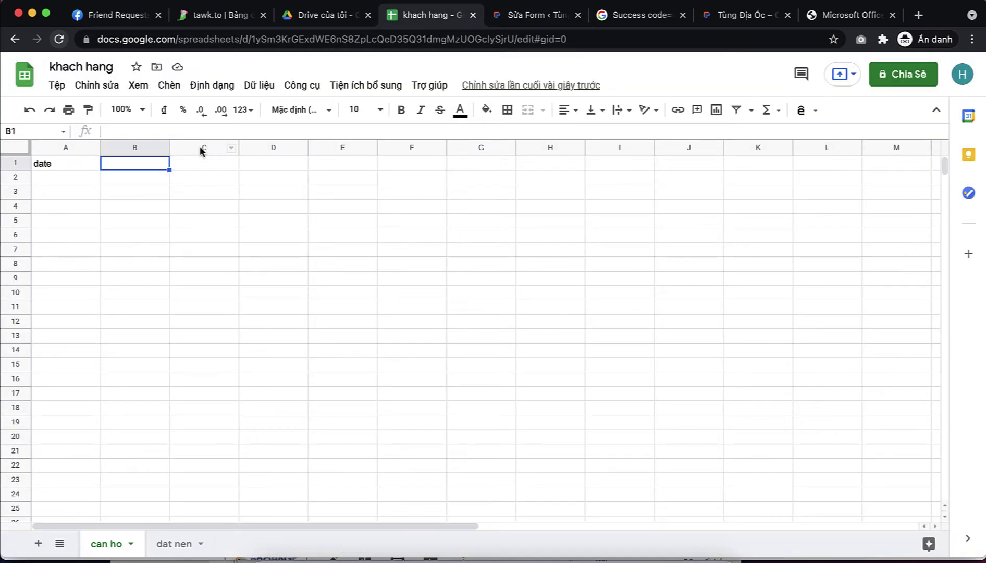
{"action": "key", "text": "ctrl+v"}
{"action": "left_click", "coordinate": [221, 165]}
{"action": "left_click", "coordinate": [526, 15]}
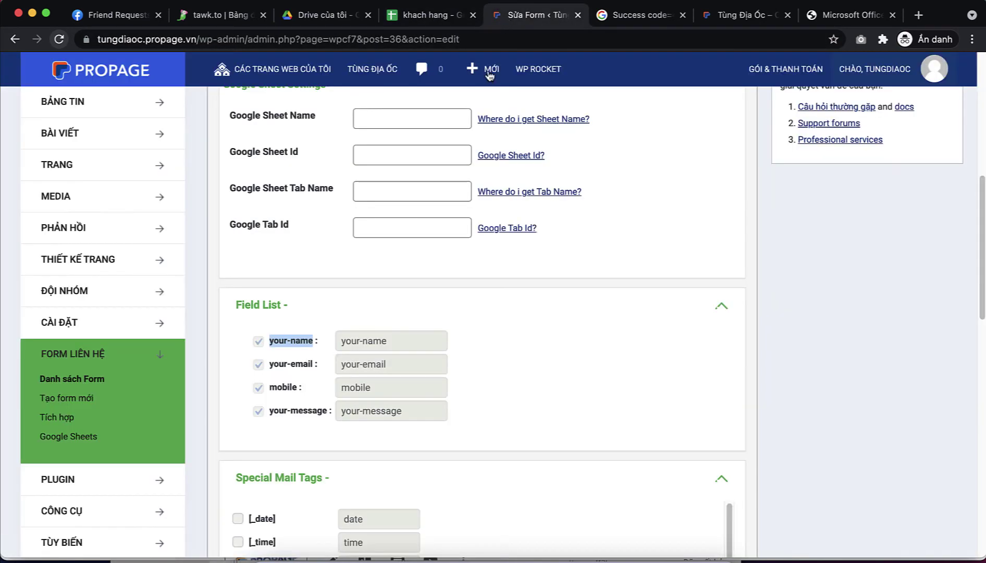
{"action": "left_click_drag", "start_coordinate": [269, 364], "coordinate": [308, 365]}
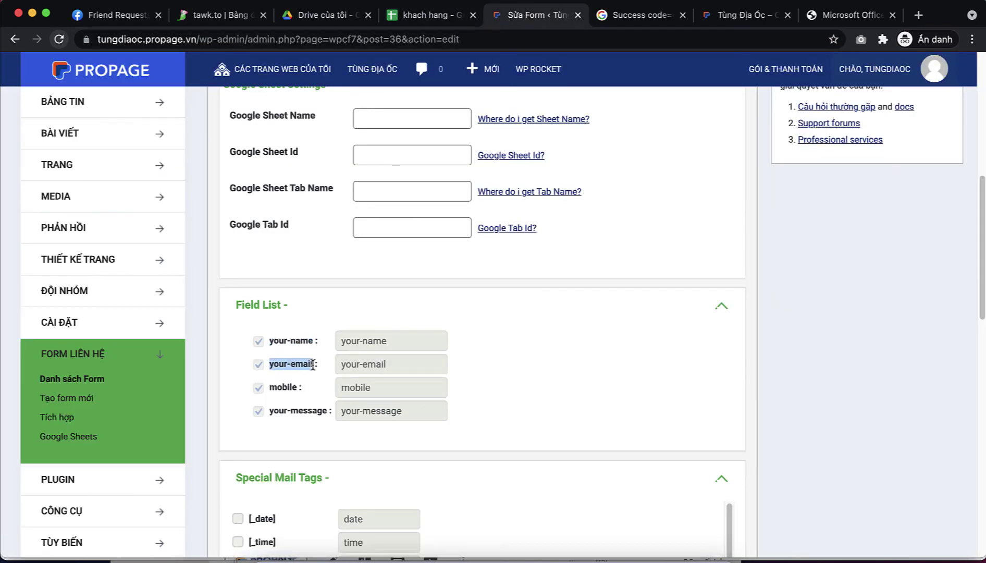
{"action": "left_click", "coordinate": [425, 15]}
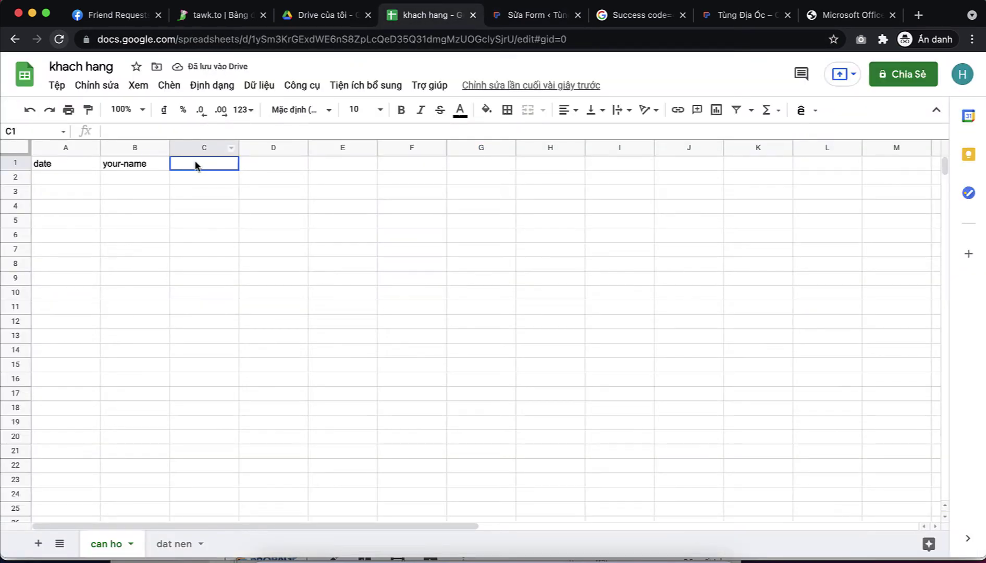
{"action": "type", "text": "your-email"}
{"action": "left_click", "coordinate": [281, 163]}
Copy mobile and your-message from the Field List into D1 and E1.
{"action": "left_click", "coordinate": [529, 16]}
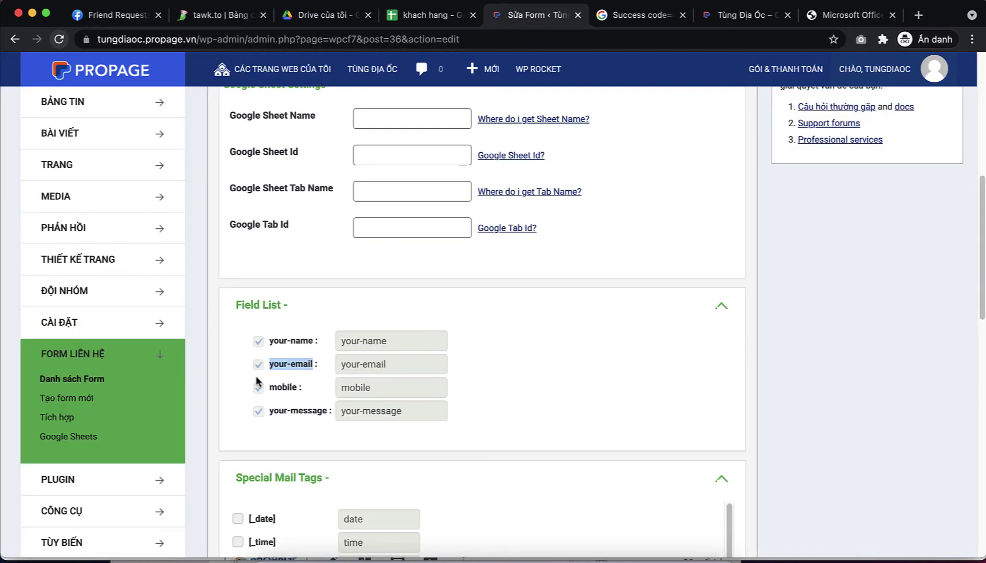
{"action": "double_click", "coordinate": [275, 389]}
{"action": "key", "text": "ctrl+c"}
{"action": "left_click", "coordinate": [425, 14]}
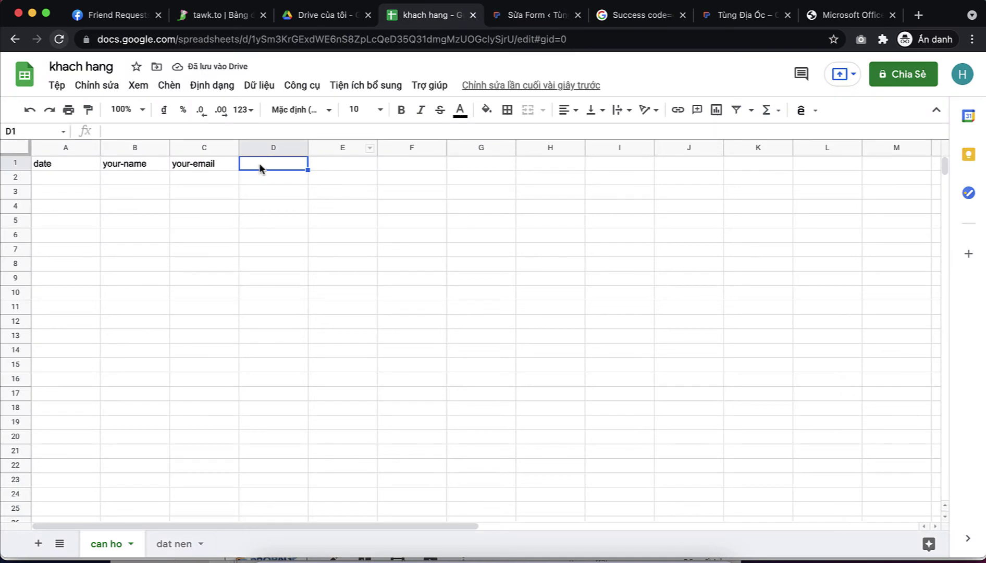
{"action": "key", "text": "ctrl+v"}
{"action": "key", "text": "Tab"}
{"action": "left_click", "coordinate": [554, 20]}
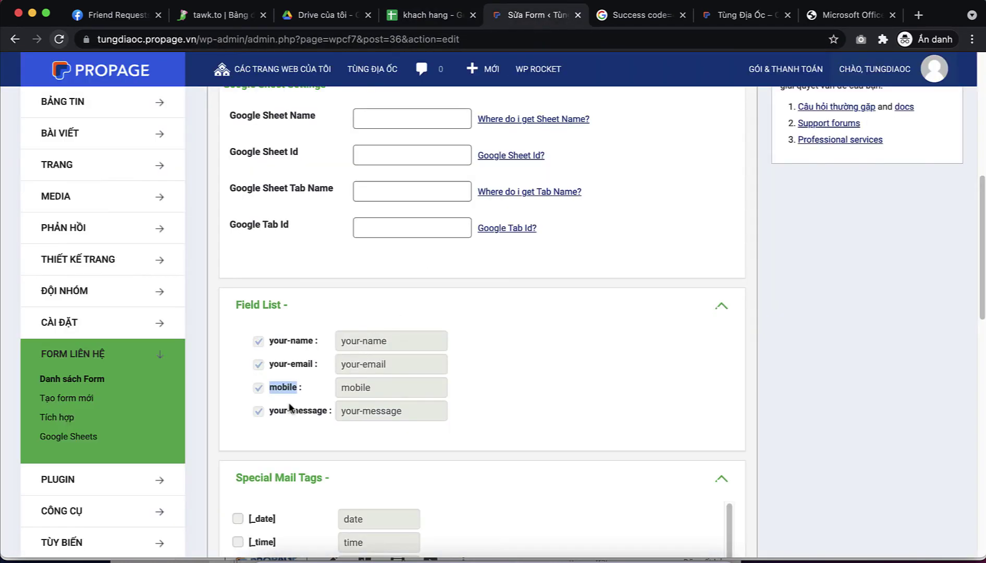
{"action": "left_click_drag", "start_coordinate": [270, 412], "coordinate": [319, 410]}
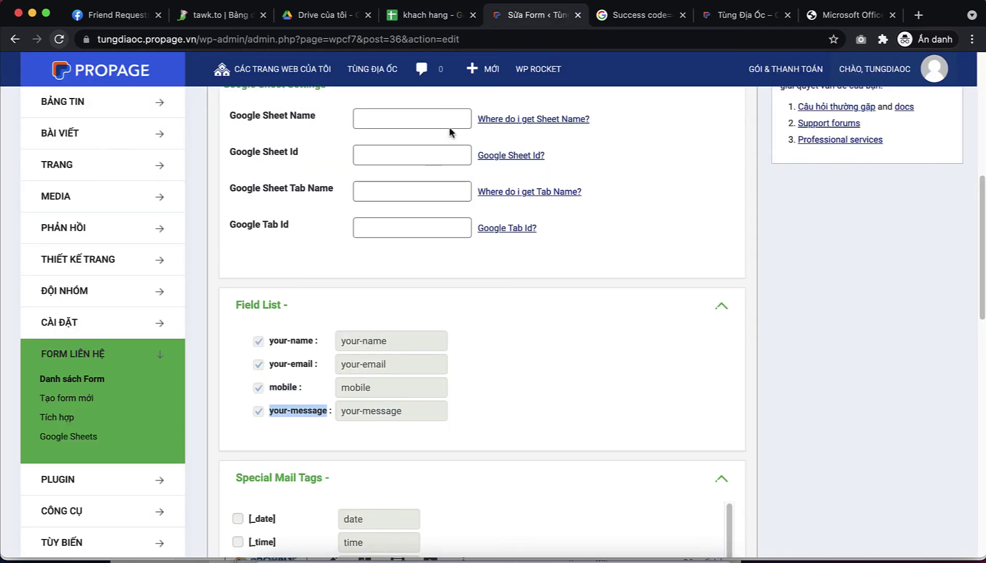
{"action": "left_click", "coordinate": [424, 15]}
{"action": "double_click", "coordinate": [336, 163]}
{"action": "type", "text": "your-message"}
{"action": "left_click", "coordinate": [346, 175]}
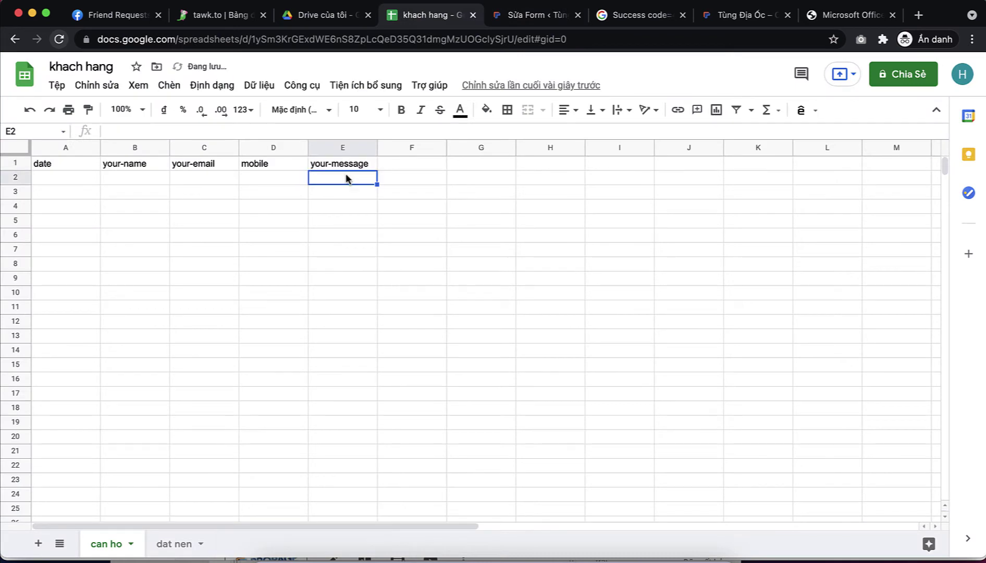
{"action": "left_click", "coordinate": [404, 237]}
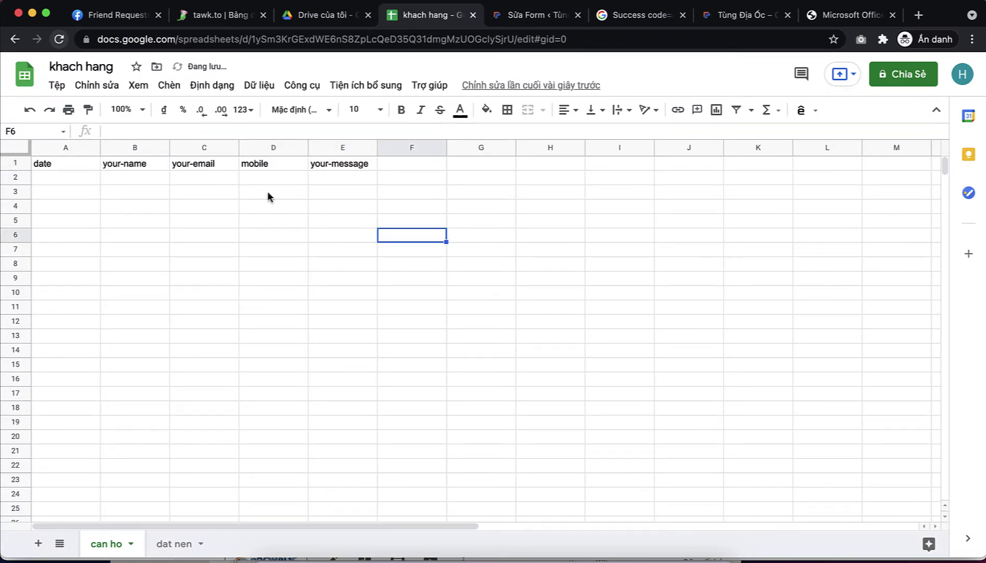
{"action": "left_click", "coordinate": [544, 16]}
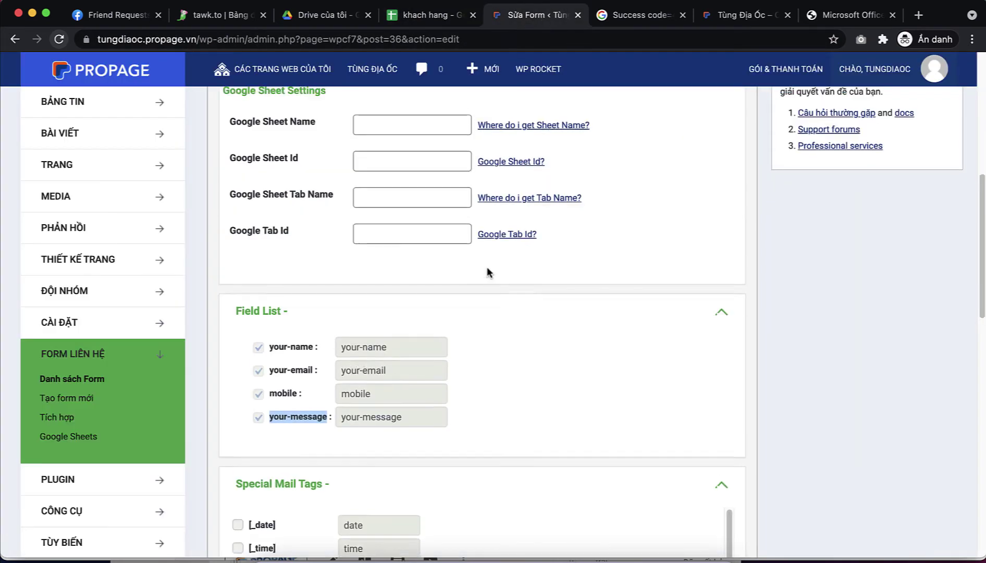
Fill the Google Sheet Name field with 'khach hang' copied from the spreadsheet title.
{"action": "scroll", "coordinate": [487, 272], "scroll_direction": "up", "scroll_amount": 2}
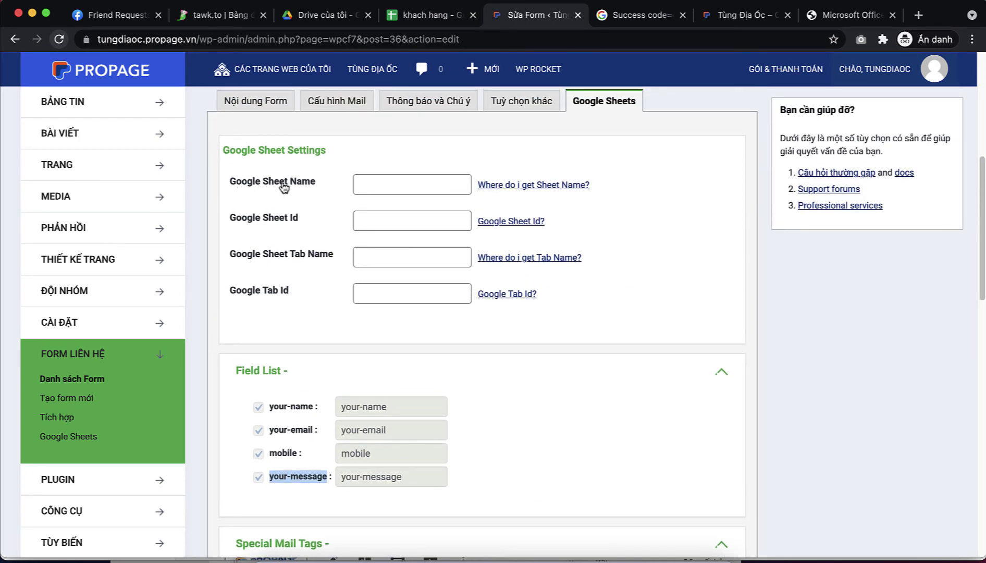
{"action": "left_click", "coordinate": [447, 20]}
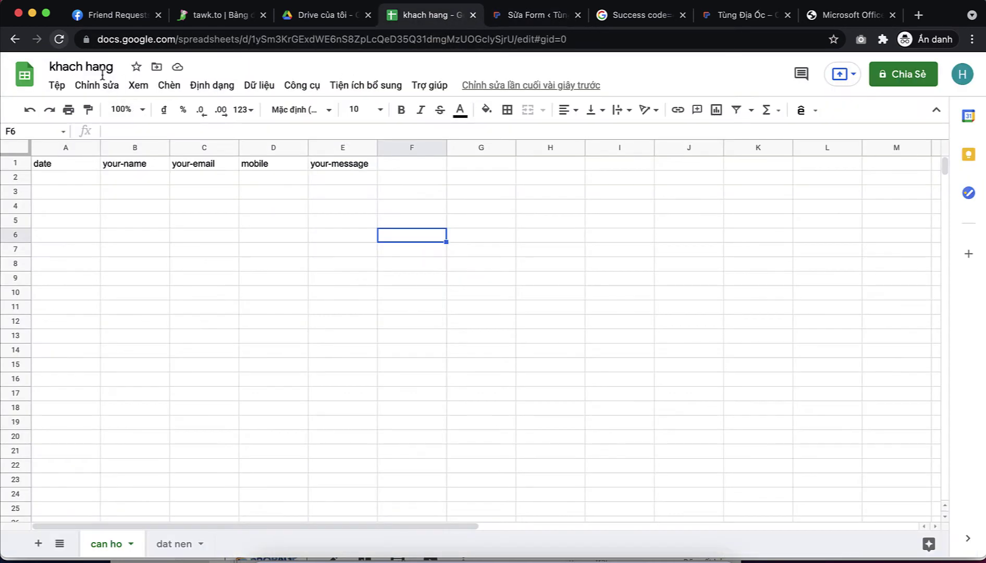
{"action": "left_click_drag", "start_coordinate": [115, 67], "coordinate": [62, 94]}
{"action": "key", "text": "ctrl+c"}
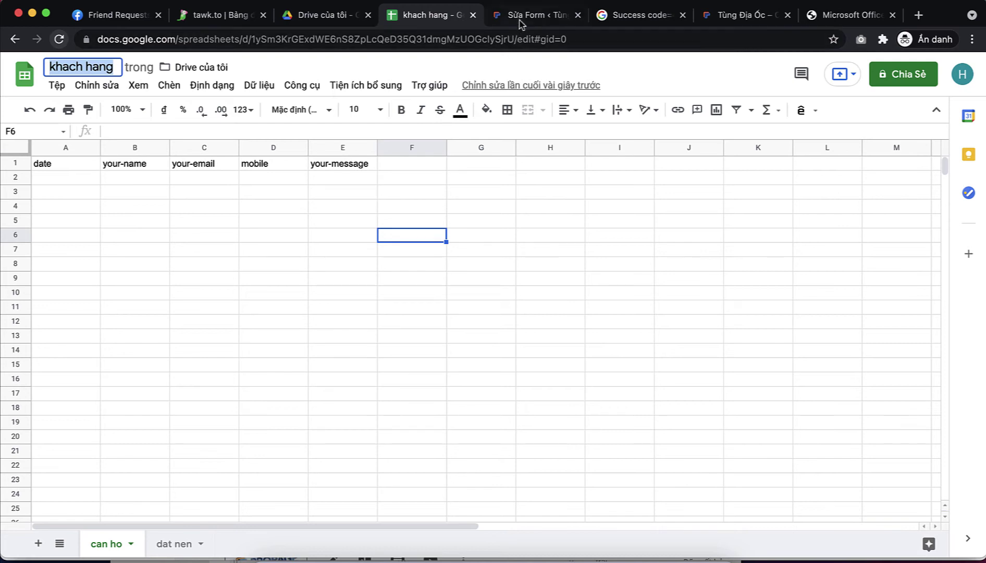
{"action": "left_click", "coordinate": [521, 16]}
{"action": "left_click", "coordinate": [394, 180]}
{"action": "key", "text": "ctrl+v"}
{"action": "left_click", "coordinate": [347, 148]}
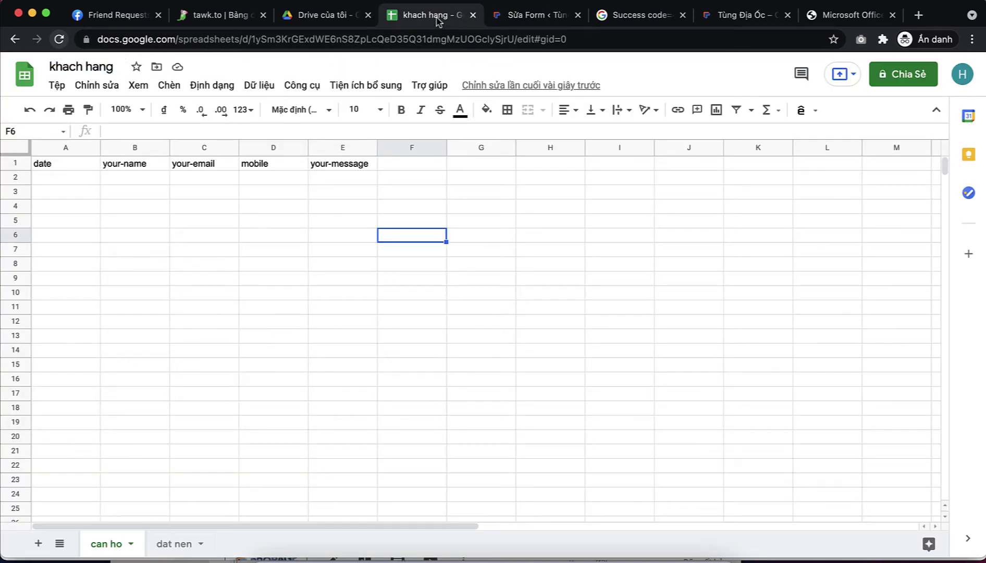
Copy the spreadsheet ID from the address bar into the Google Sheet Id field.
{"action": "left_click", "coordinate": [433, 15]}
{"action": "left_click_drag", "start_coordinate": [251, 39], "coordinate": [504, 43]}
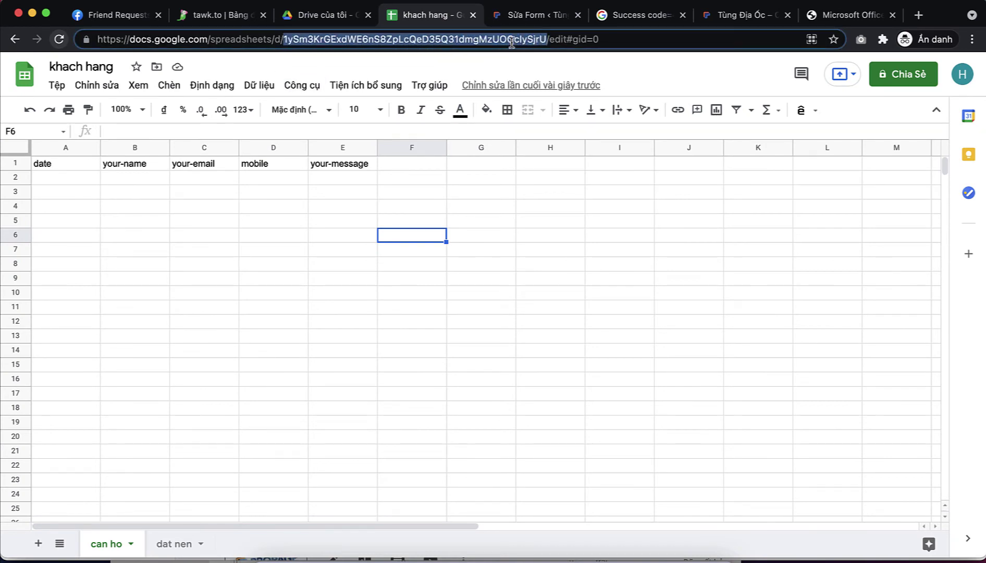
{"action": "left_click_drag", "start_coordinate": [510, 43], "coordinate": [545, 50]}
{"action": "right_click", "coordinate": [429, 39]}
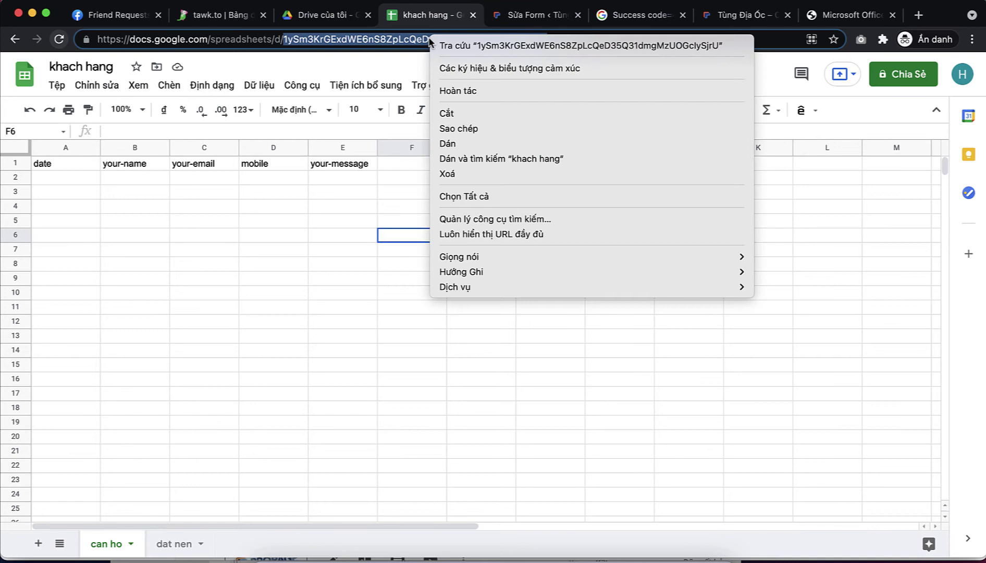
{"action": "left_click", "coordinate": [450, 125]}
{"action": "left_click", "coordinate": [542, 12]}
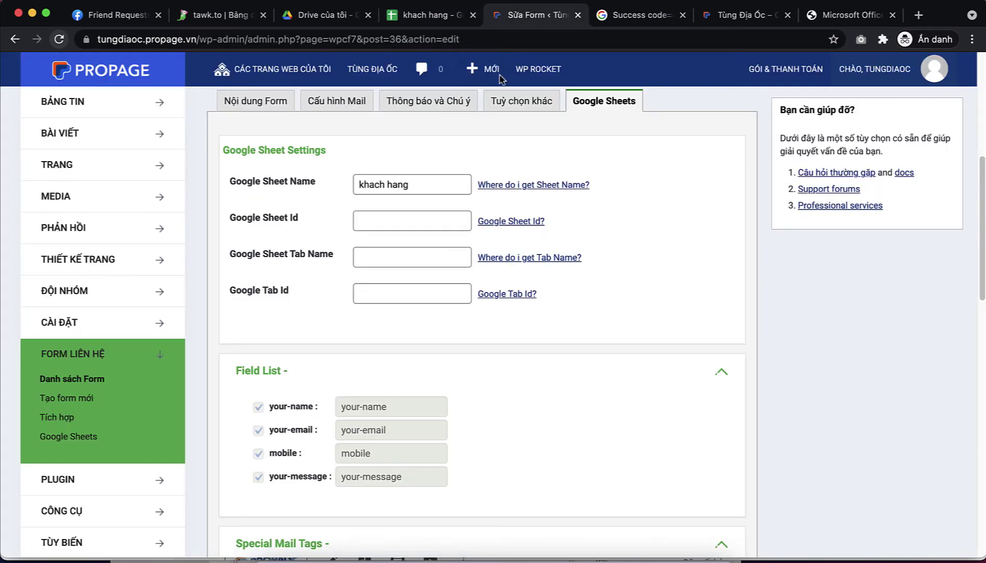
{"action": "left_click", "coordinate": [388, 223]}
{"action": "key", "text": "ctrl+v"}
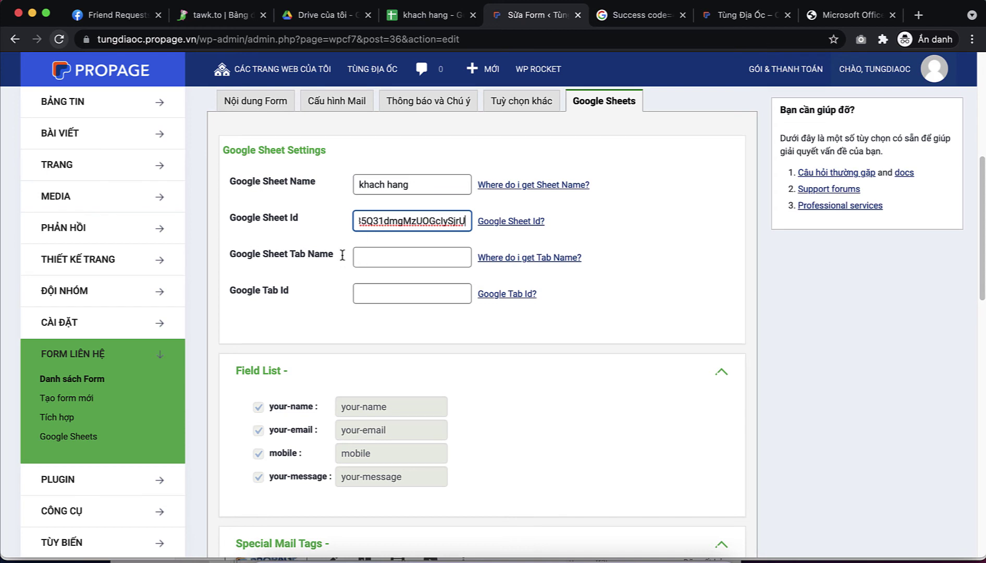
Fill the Google Sheet Tab Name field with 'can ho'.
{"action": "left_click", "coordinate": [438, 16]}
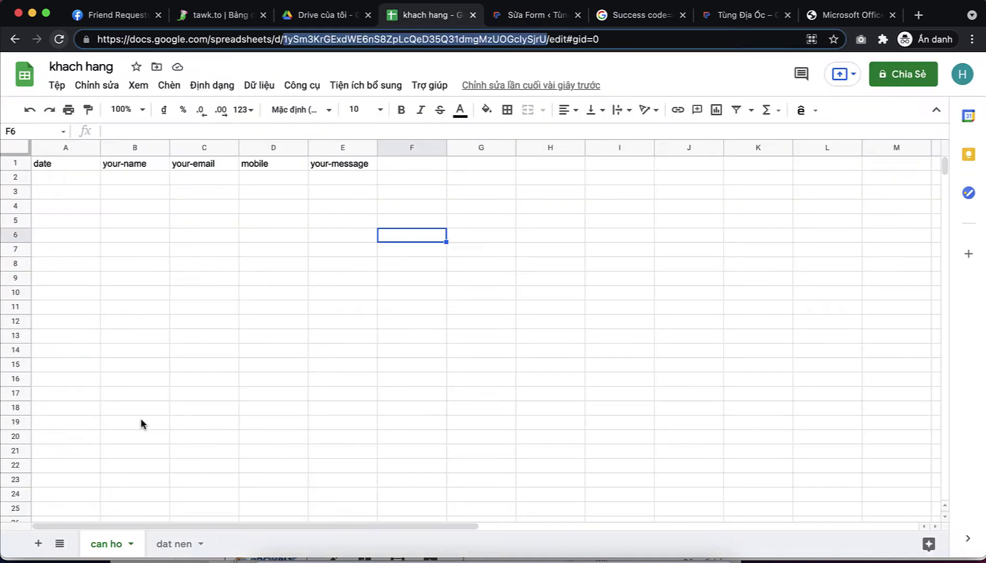
{"action": "double_click", "coordinate": [102, 544]}
{"action": "key", "text": "ctrl+c"}
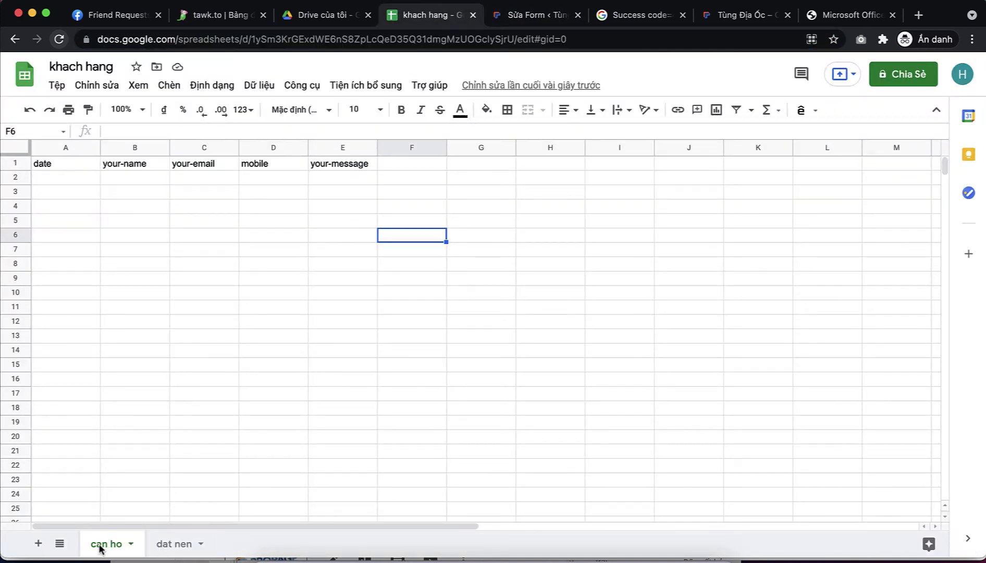
{"action": "left_click", "coordinate": [541, 21]}
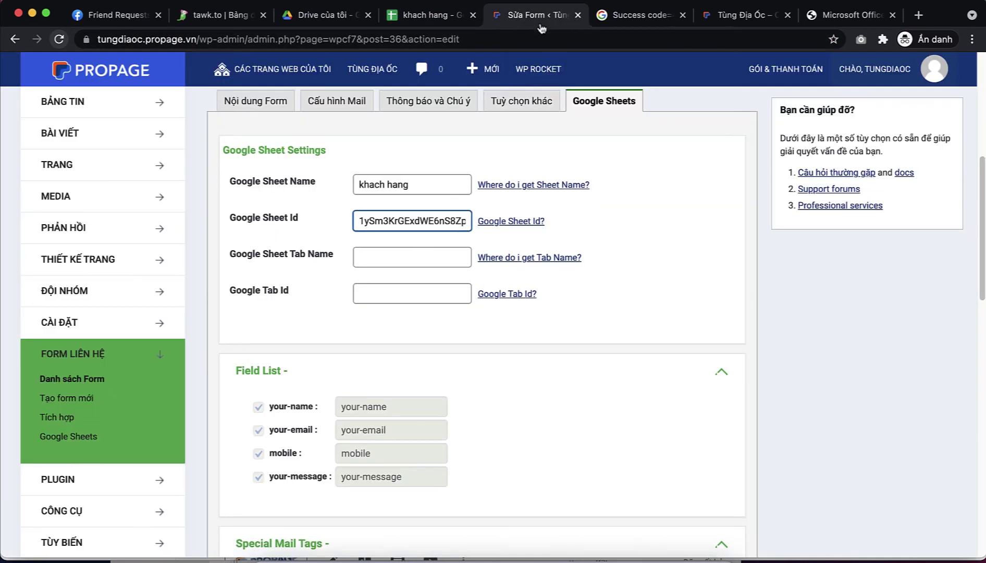
{"action": "left_click", "coordinate": [430, 256]}
{"action": "key", "text": "ctrl+v"}
{"action": "left_click", "coordinate": [386, 286]}
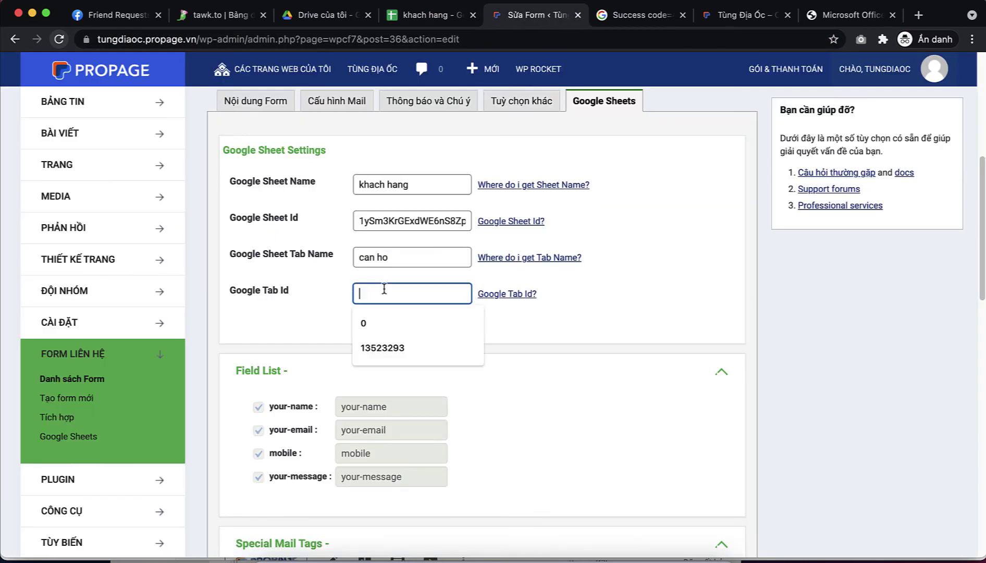
{"action": "left_click", "coordinate": [448, 18]}
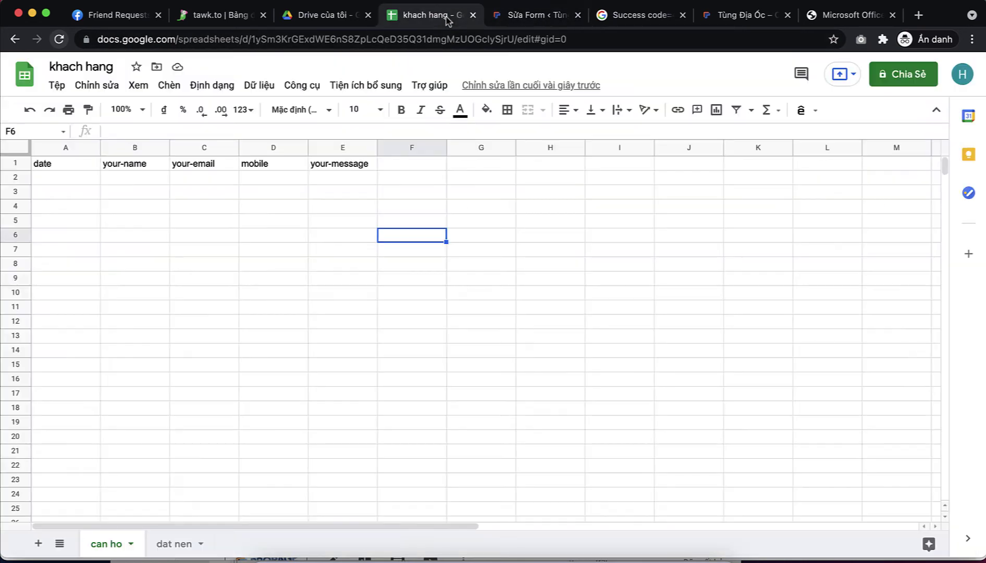
{"action": "left_click", "coordinate": [541, 40]}
{"action": "double_click", "coordinate": [596, 40]}
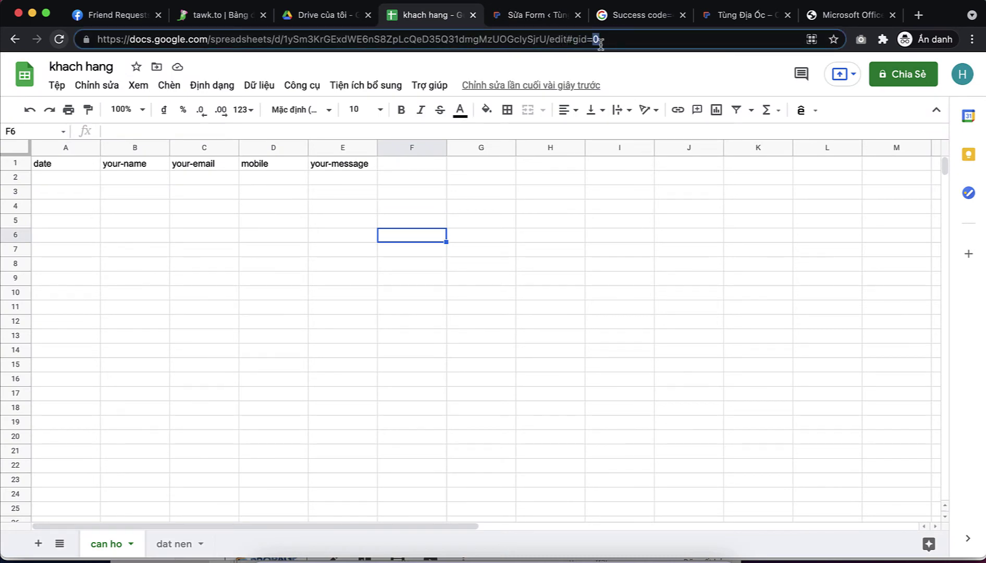
{"action": "left_click", "coordinate": [176, 544]}
{"action": "left_click", "coordinate": [621, 40]}
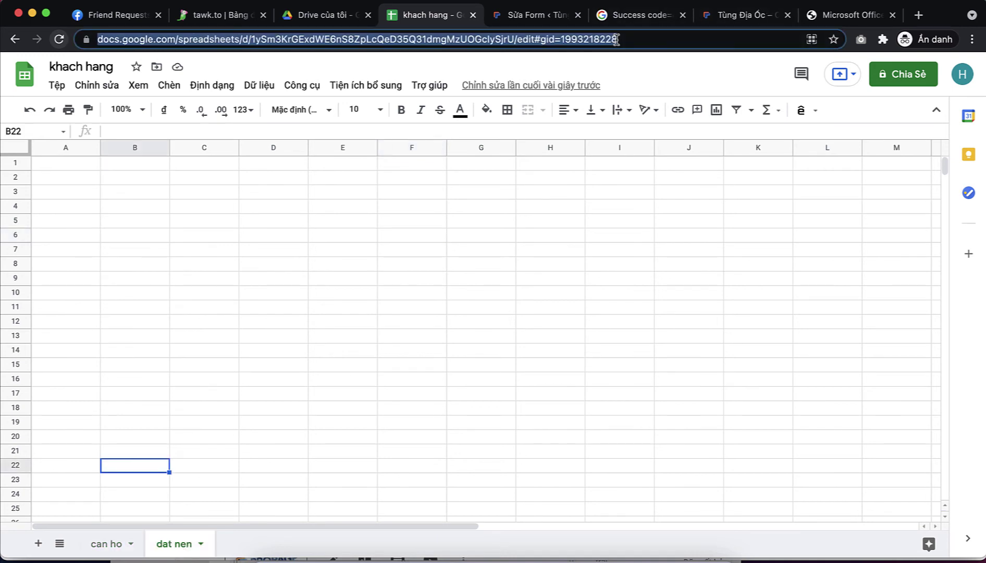
{"action": "double_click", "coordinate": [620, 40]}
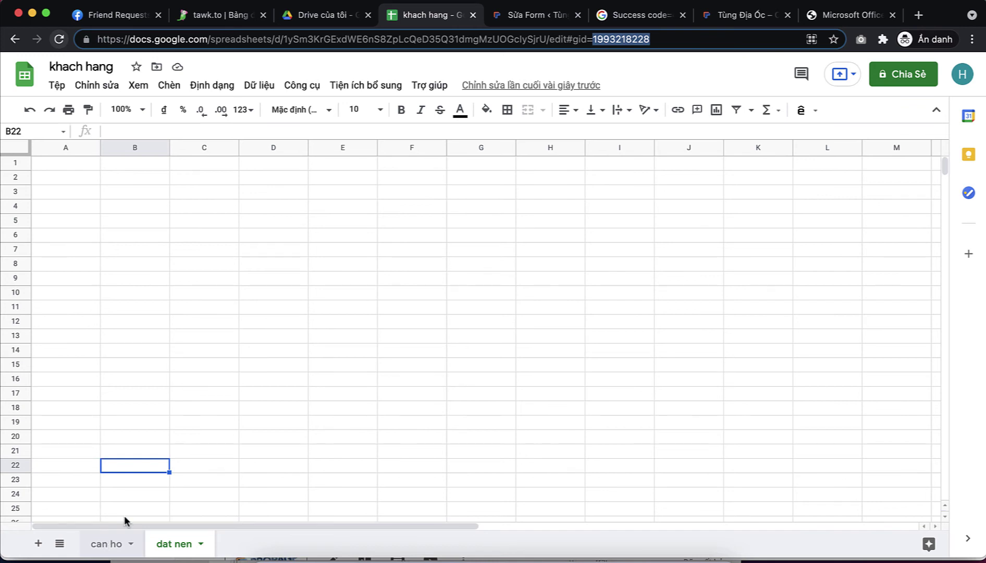
{"action": "left_click", "coordinate": [102, 547]}
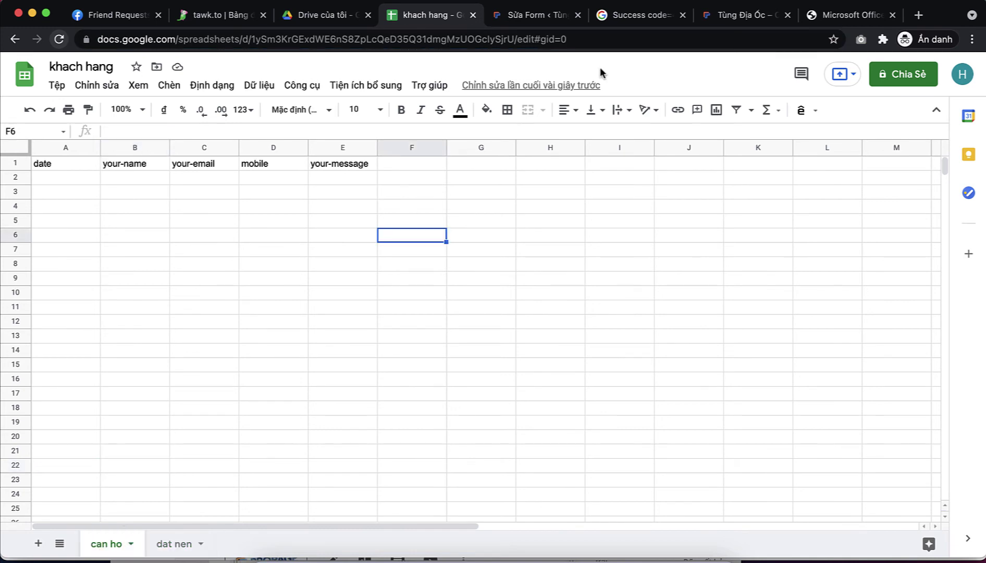
{"action": "double_click", "coordinate": [563, 40]}
Enter 0 as the Google Tab Id.
{"action": "left_click", "coordinate": [518, 15]}
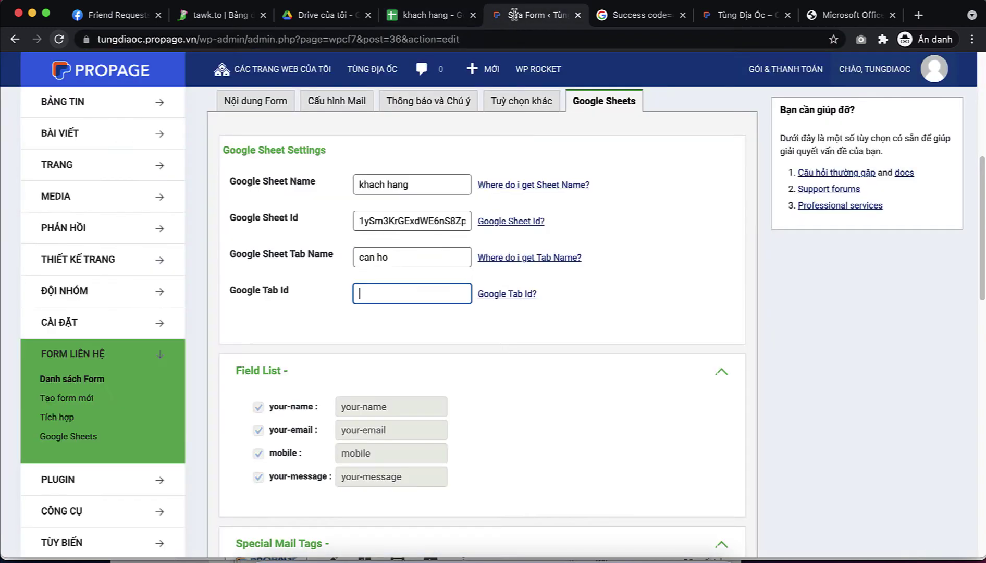
{"action": "type", "text": "0"}
{"action": "left_click", "coordinate": [615, 311]}
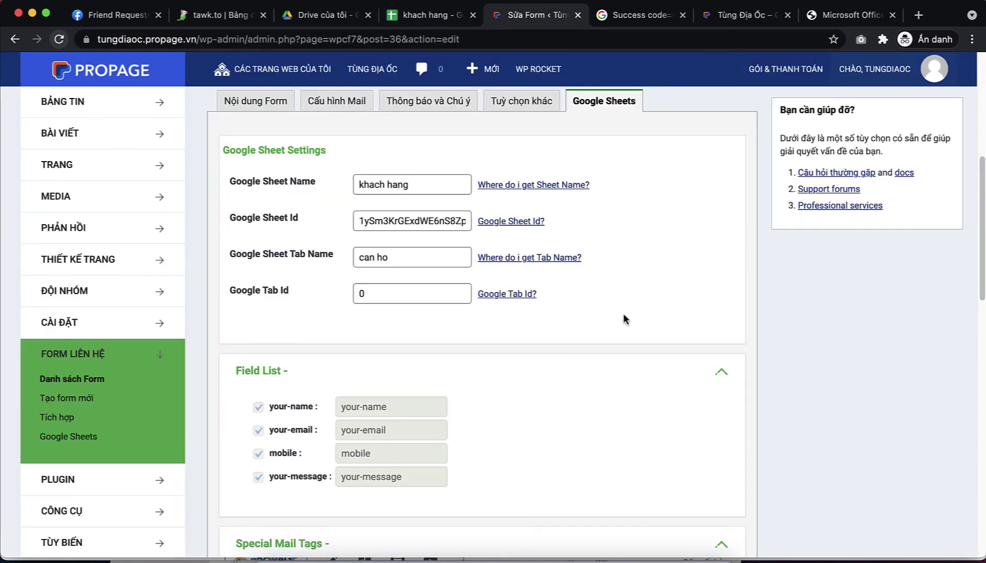
{"action": "scroll", "coordinate": [626, 313], "scroll_direction": "down", "scroll_amount": 5}
{"action": "scroll", "coordinate": [630, 306], "scroll_direction": "up", "scroll_amount": 5}
{"action": "scroll", "coordinate": [861, 332], "scroll_direction": "down", "scroll_amount": 10}
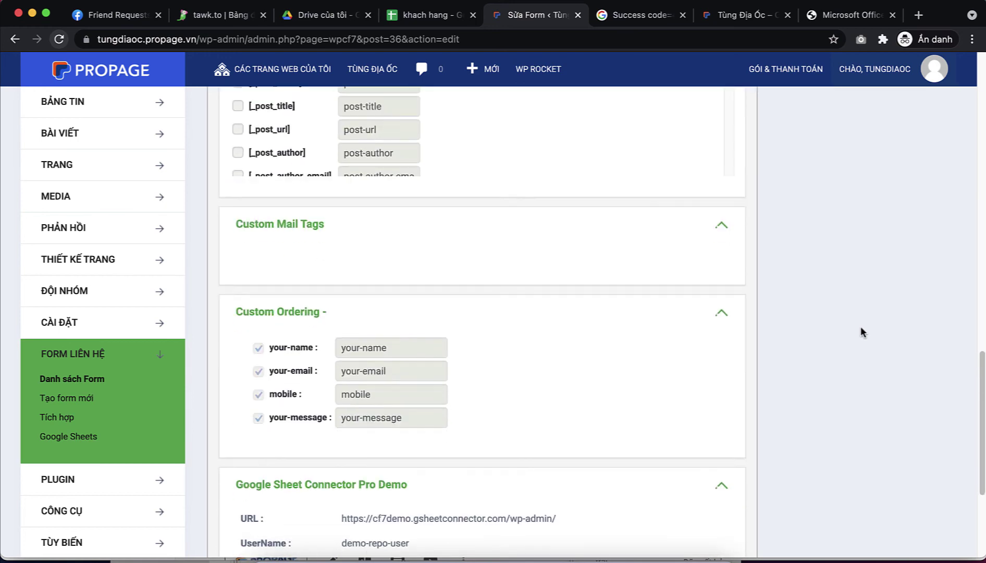
{"action": "scroll", "coordinate": [860, 332], "scroll_direction": "down", "scroll_amount": 4}
Save with LƯU, clear the WP Rocket cache, and open TÙNG ĐỊA ỐC in a new tab.
{"action": "left_click", "coordinate": [224, 491]}
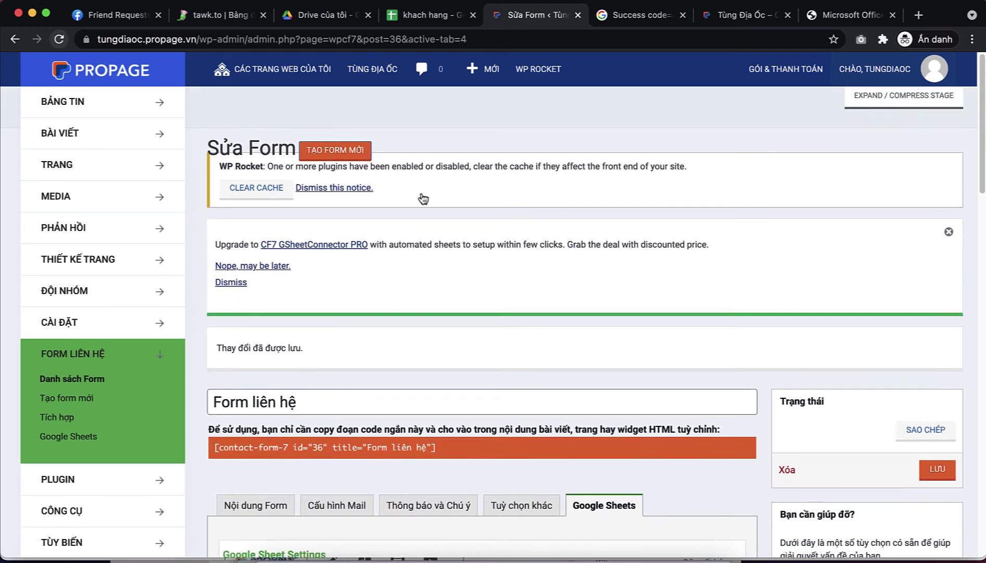
{"action": "left_click", "coordinate": [259, 192]}
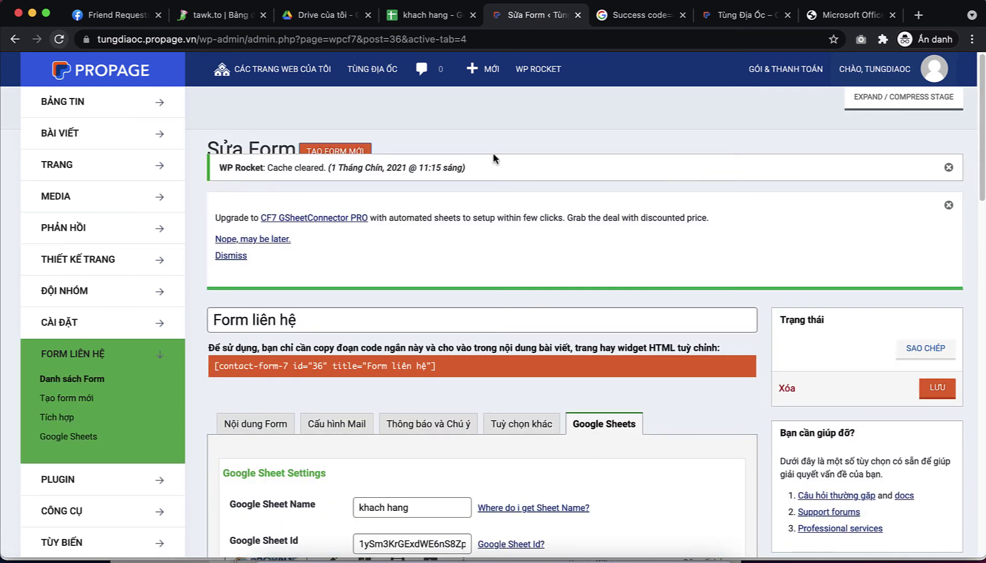
{"action": "left_click", "coordinate": [363, 72]}
{"action": "left_click", "coordinate": [574, 15]}
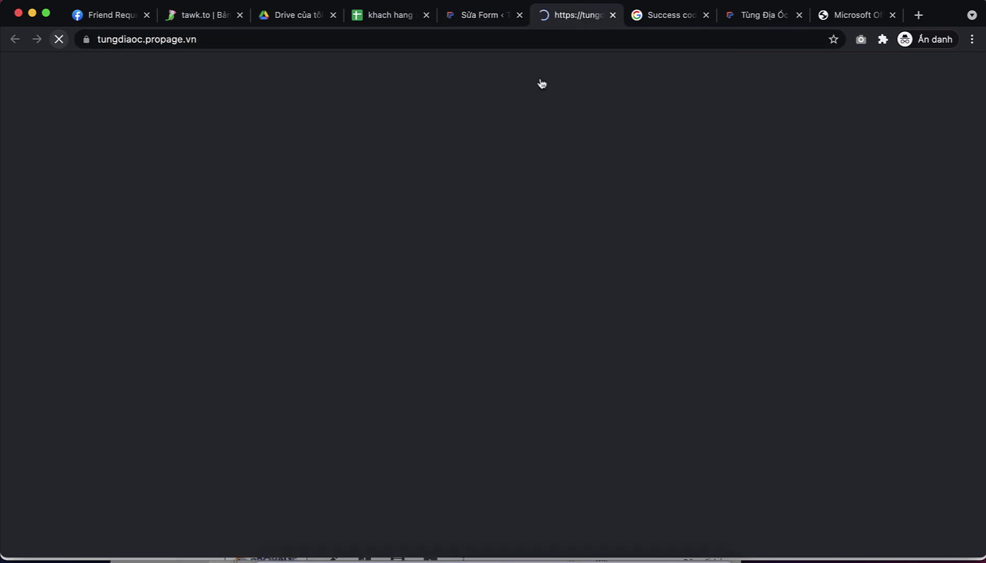
Enter a test customer's full name, email address and phone number in the homepage consultation form.
{"action": "scroll", "coordinate": [479, 198], "scroll_direction": "down", "scroll_amount": 5}
{"action": "scroll", "coordinate": [483, 195], "scroll_direction": "down", "scroll_amount": 5}
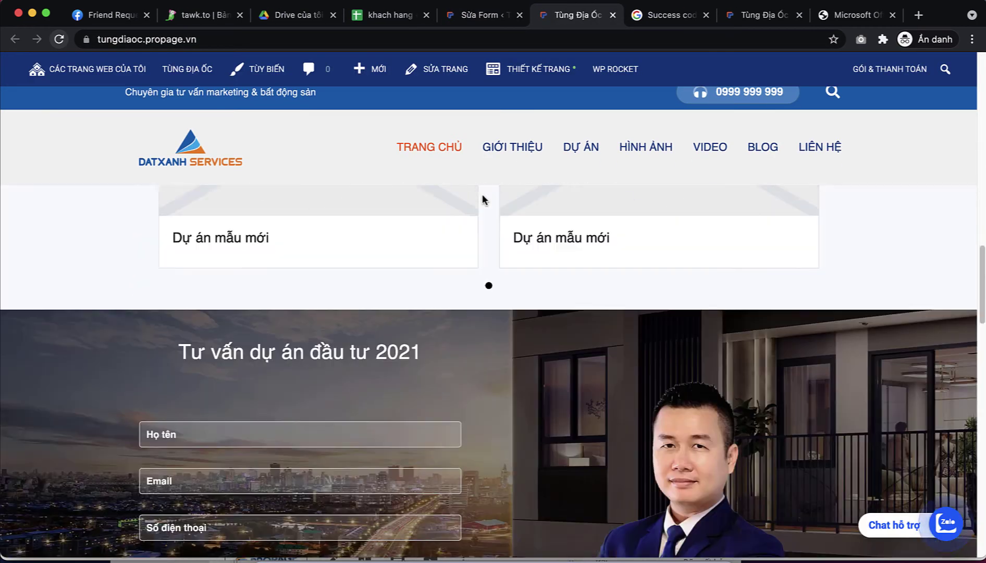
{"action": "scroll", "coordinate": [482, 199], "scroll_direction": "down", "scroll_amount": 5}
{"action": "scroll", "coordinate": [482, 200], "scroll_direction": "up", "scroll_amount": 4}
{"action": "left_click", "coordinate": [266, 308]}
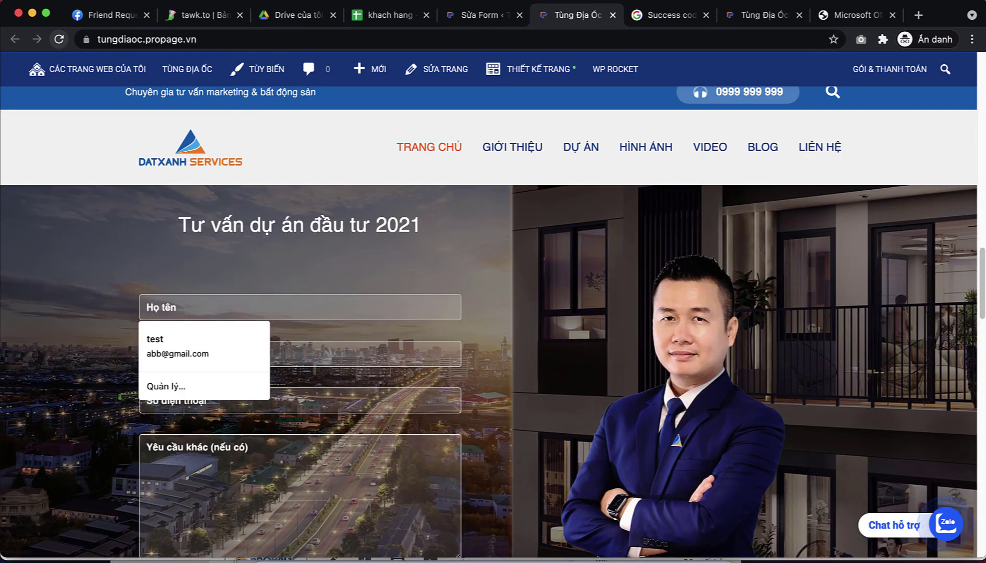
{"action": "type", "text": "Tung"}
{"action": "key", "text": "Tab"}
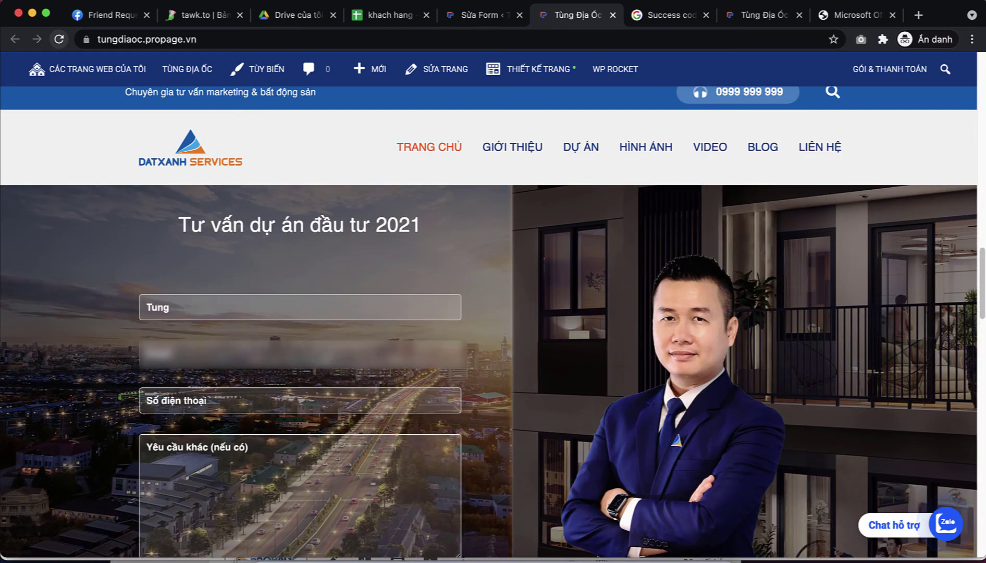
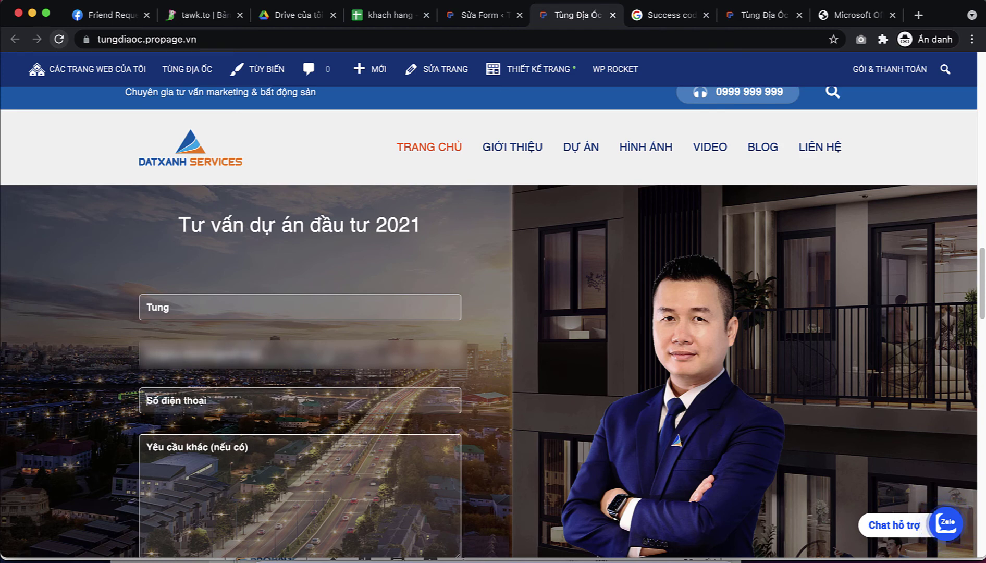
{"action": "left_click", "coordinate": [300, 400]}
Type the message 'Toi muon tu van mua can ho ABC' in Yêu cầu khác, submit with TƯ VẤN CHO TÔI, and select the thank-you message.
{"action": "scroll", "coordinate": [302, 366], "scroll_direction": "down", "scroll_amount": 3}
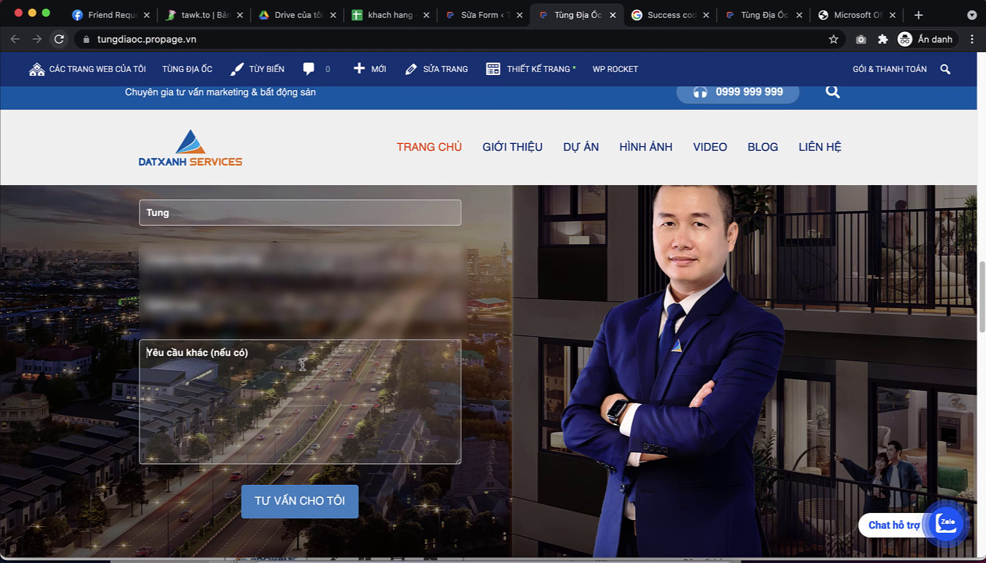
{"action": "type", "text": "Toi muon tu van mua can ho ABC"}
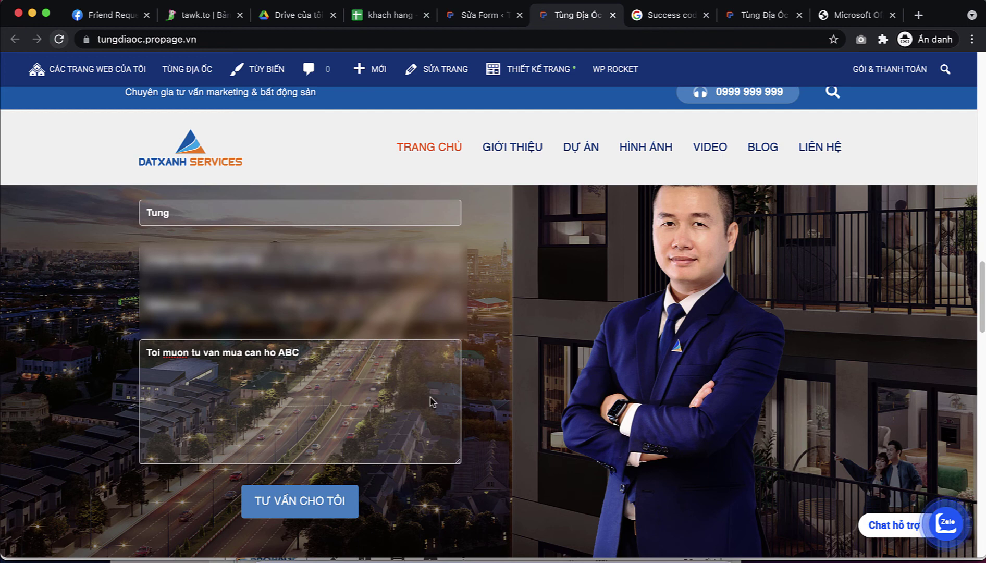
{"action": "left_click", "coordinate": [293, 507]}
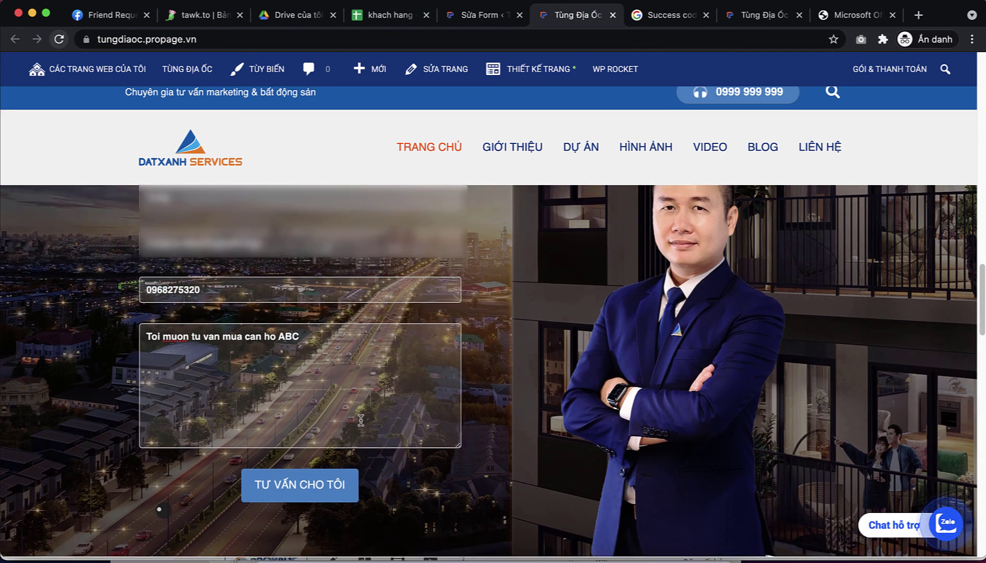
{"action": "scroll", "coordinate": [340, 443], "scroll_direction": "down", "scroll_amount": 1}
{"action": "scroll", "coordinate": [365, 417], "scroll_direction": "down", "scroll_amount": 3}
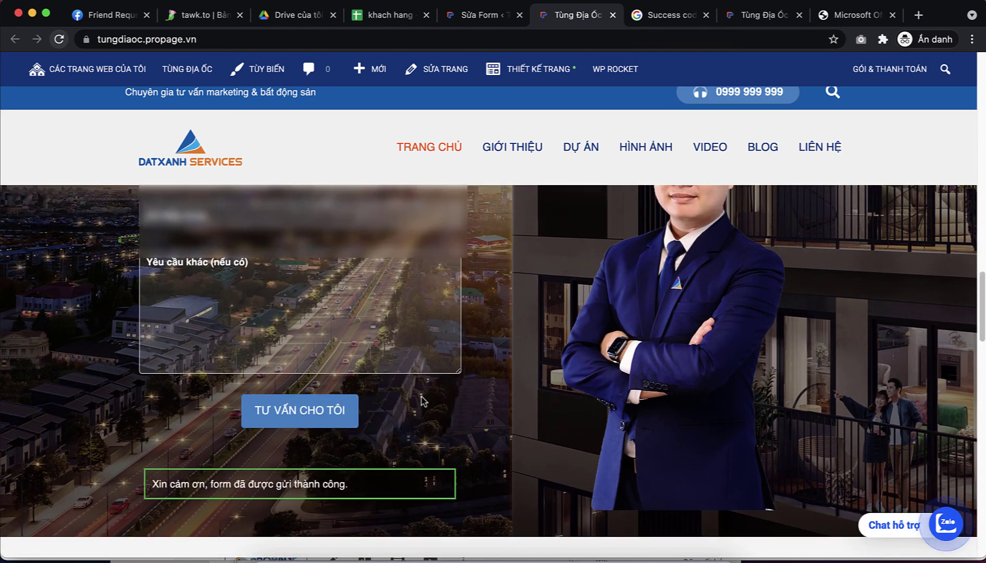
{"action": "left_click_drag", "start_coordinate": [151, 484], "coordinate": [422, 474]}
Widen column A on the can ho tab and check row 2's date, name, email, phone and message.
{"action": "left_click", "coordinate": [422, 474]}
{"action": "left_click", "coordinate": [391, 16]}
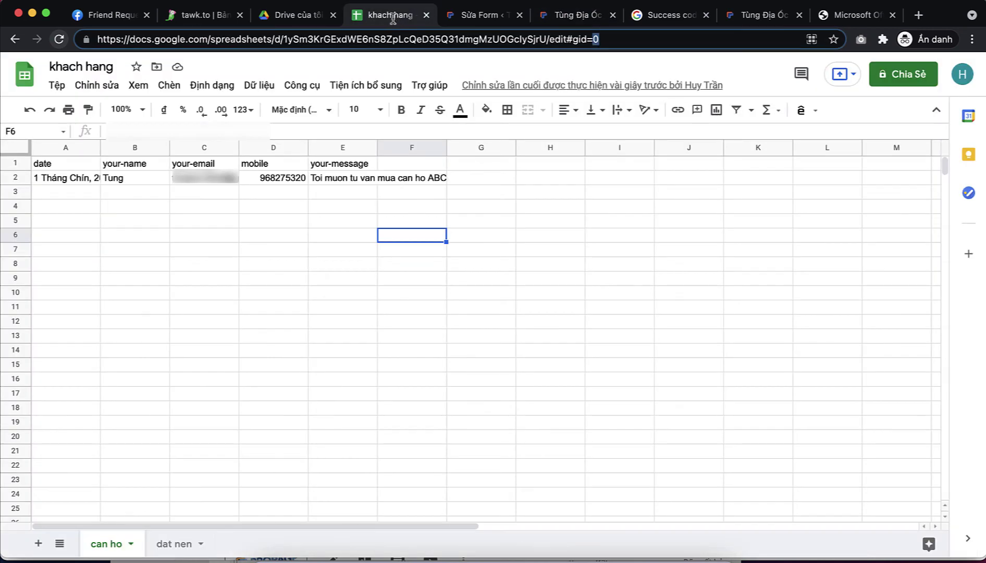
{"action": "double_click", "coordinate": [103, 147]}
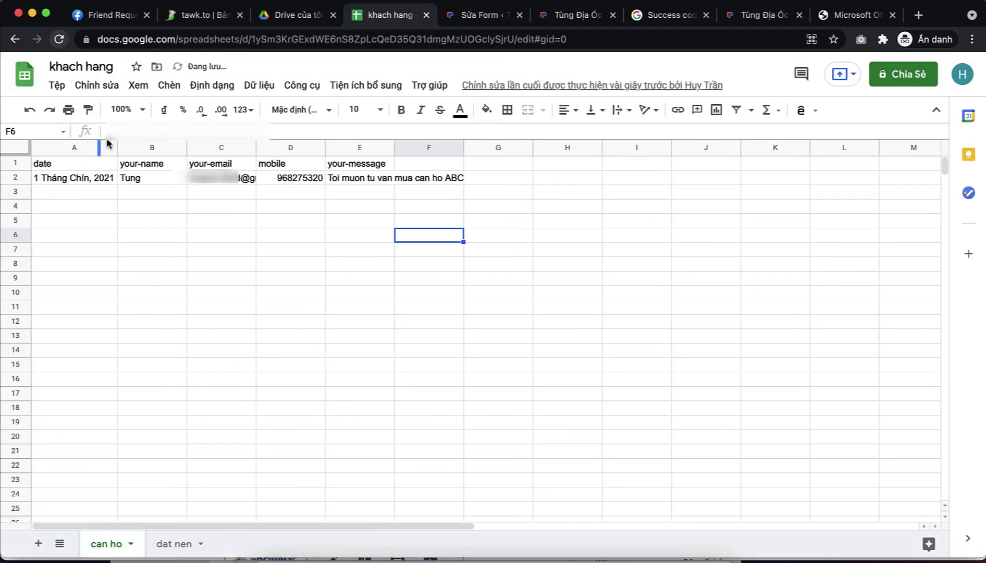
{"action": "left_click", "coordinate": [75, 183]}
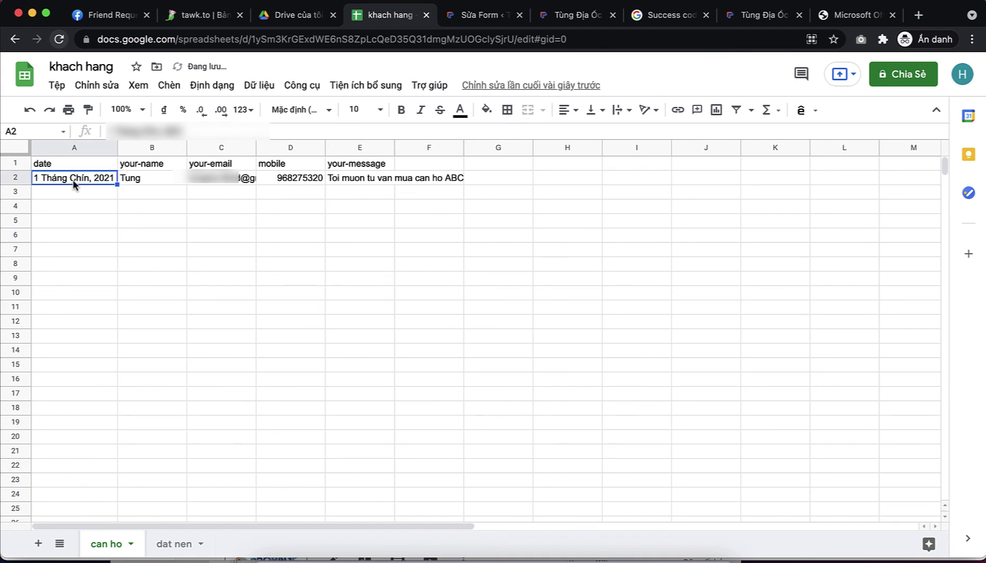
{"action": "left_click", "coordinate": [149, 181]}
{"action": "left_click", "coordinate": [235, 179]}
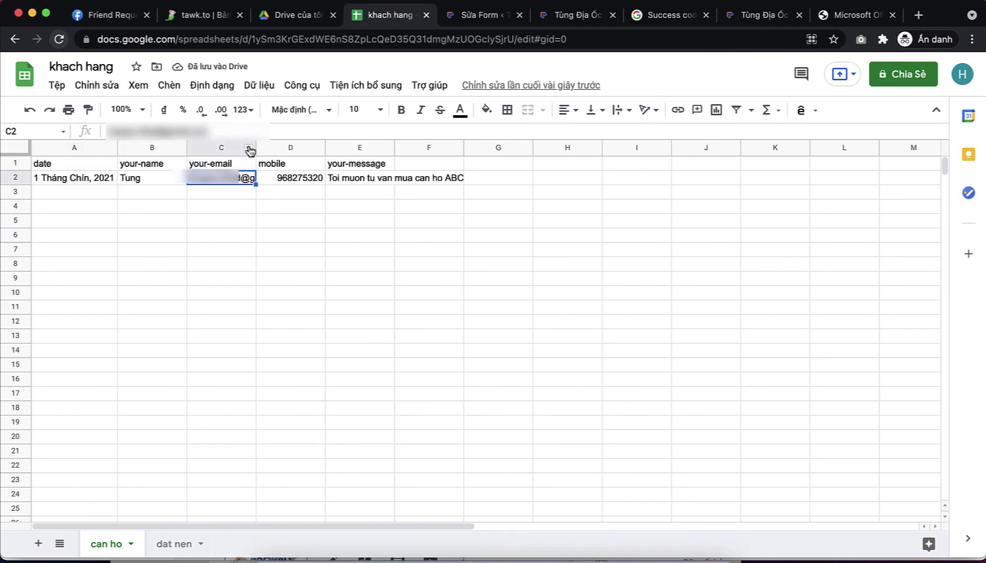
{"action": "left_click", "coordinate": [295, 184]}
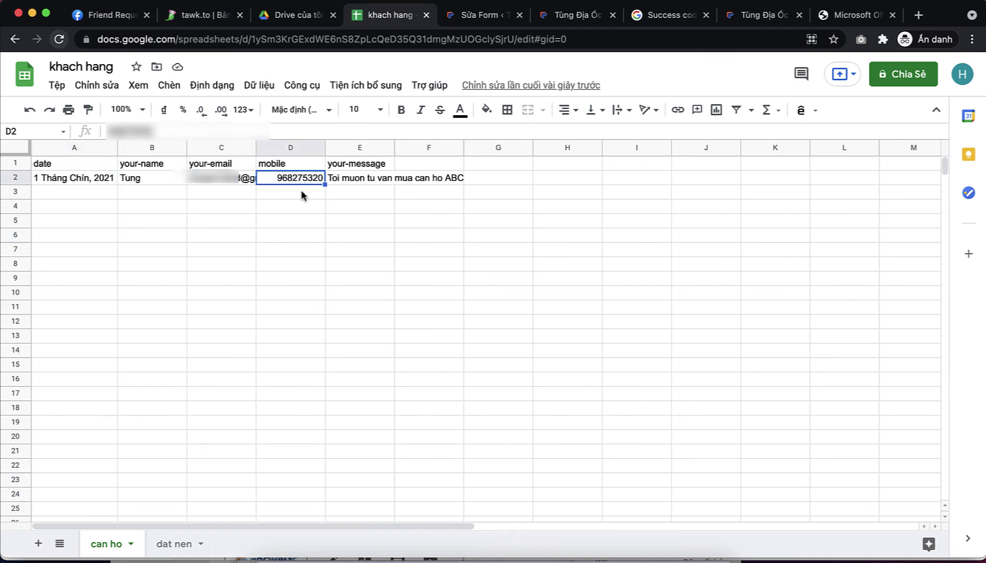
{"action": "left_click", "coordinate": [344, 181]}
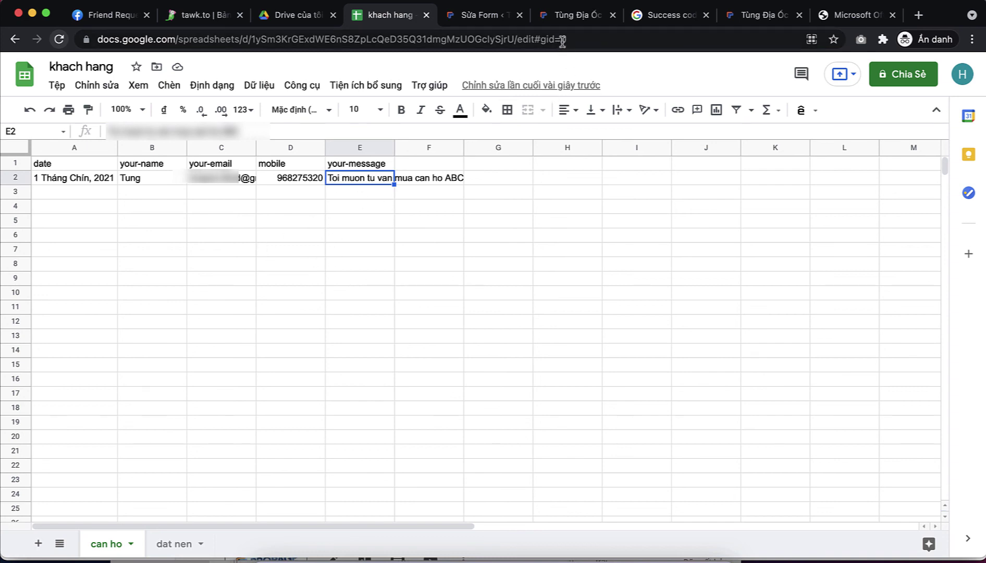
Compare row 1 on the dat nen and can ho tabs, then go back to the WordPress form editor.
{"action": "left_click", "coordinate": [169, 543]}
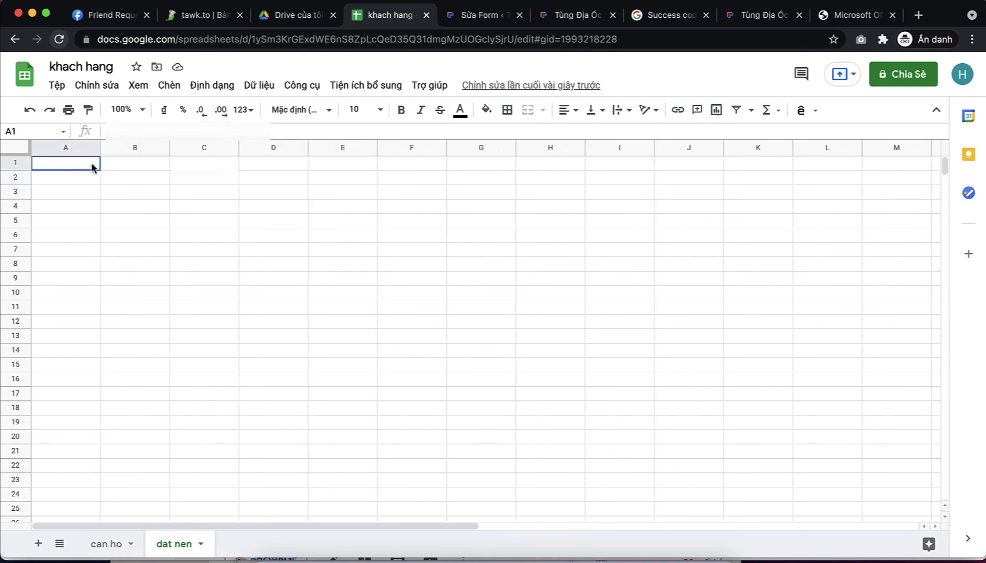
{"action": "left_click_drag", "start_coordinate": [91, 164], "coordinate": [417, 164]}
{"action": "left_click", "coordinate": [106, 544]}
{"action": "left_click_drag", "start_coordinate": [79, 165], "coordinate": [376, 170]}
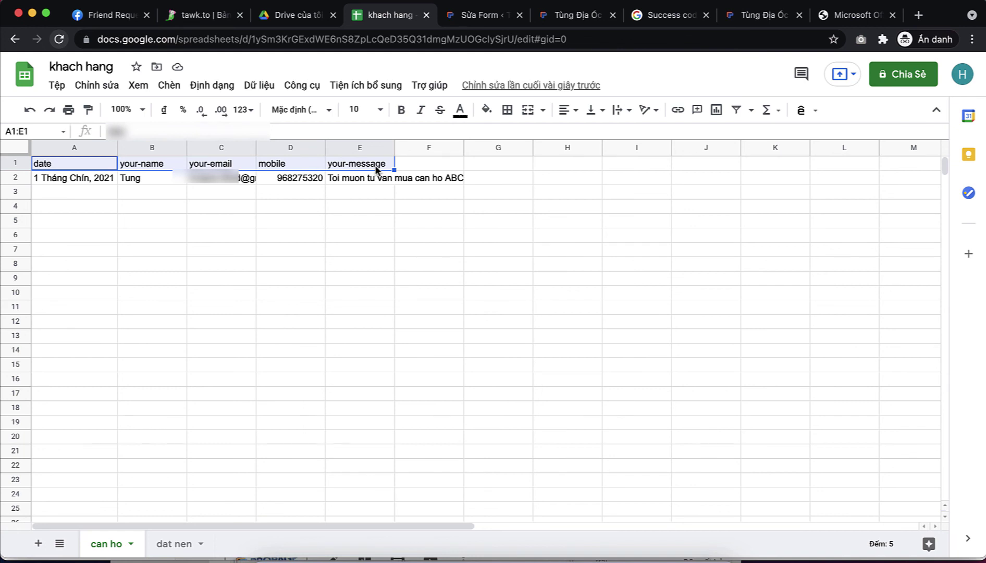
{"action": "left_click", "coordinate": [174, 544]}
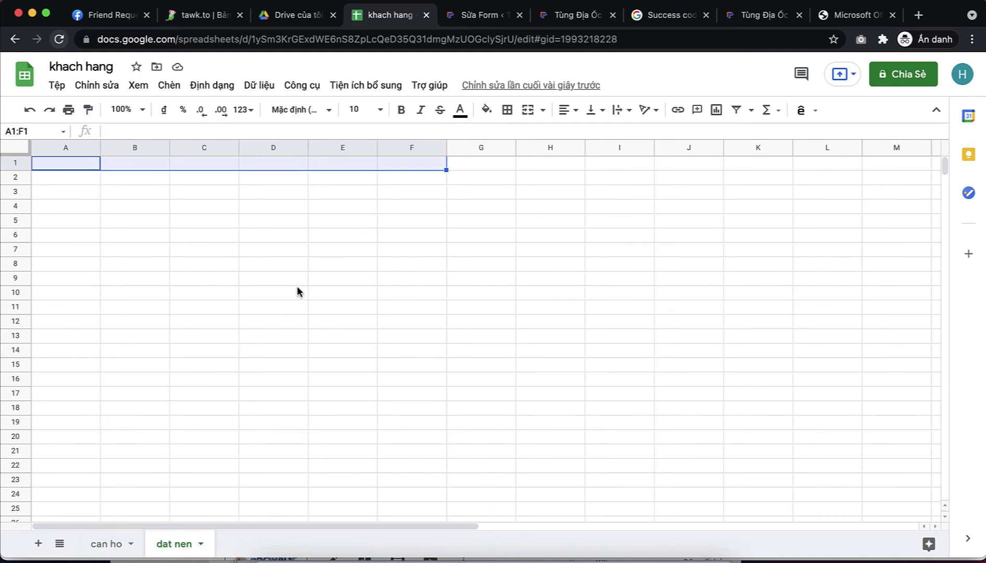
{"action": "left_click", "coordinate": [363, 219]}
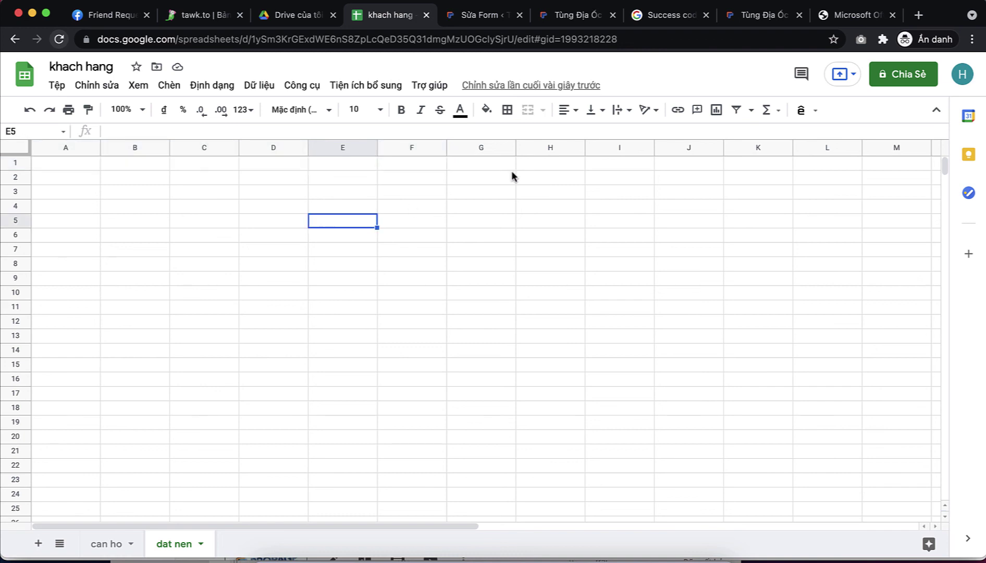
{"action": "left_click", "coordinate": [488, 14]}
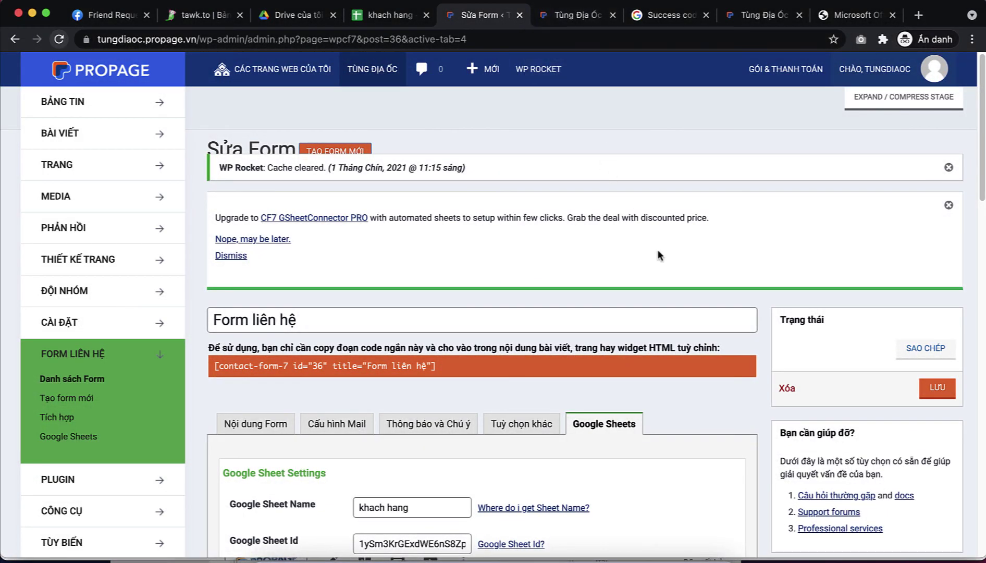
{"action": "left_click", "coordinate": [644, 1]}
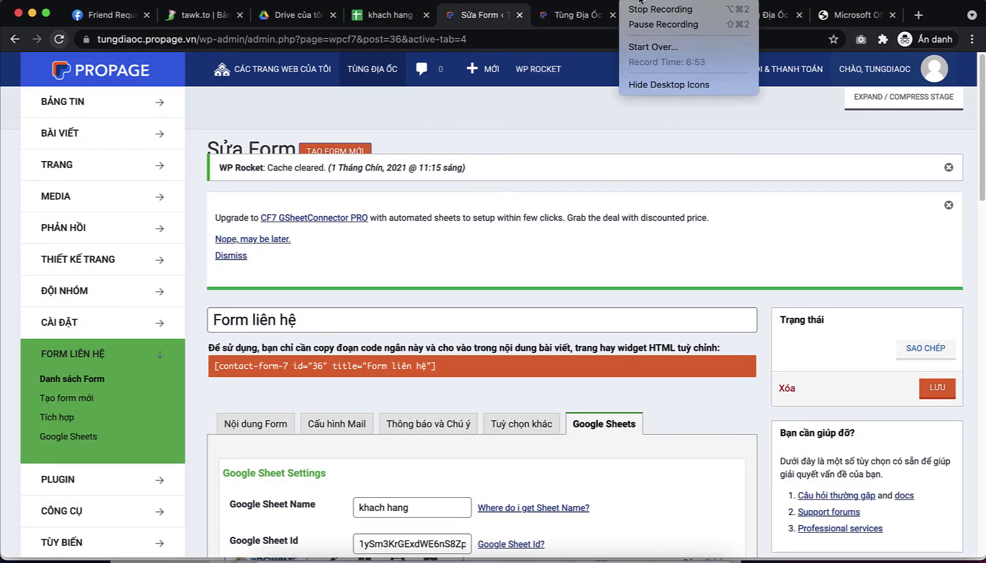